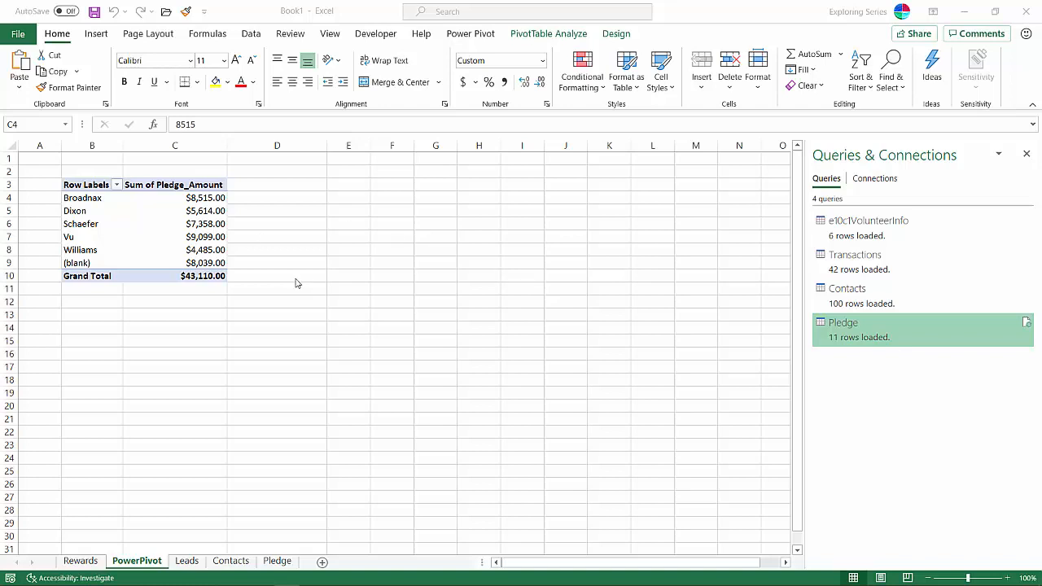
# Select a pledge value in the PivotTable and view the PivotTable analysis commands.
pyautogui.click(540, 38)
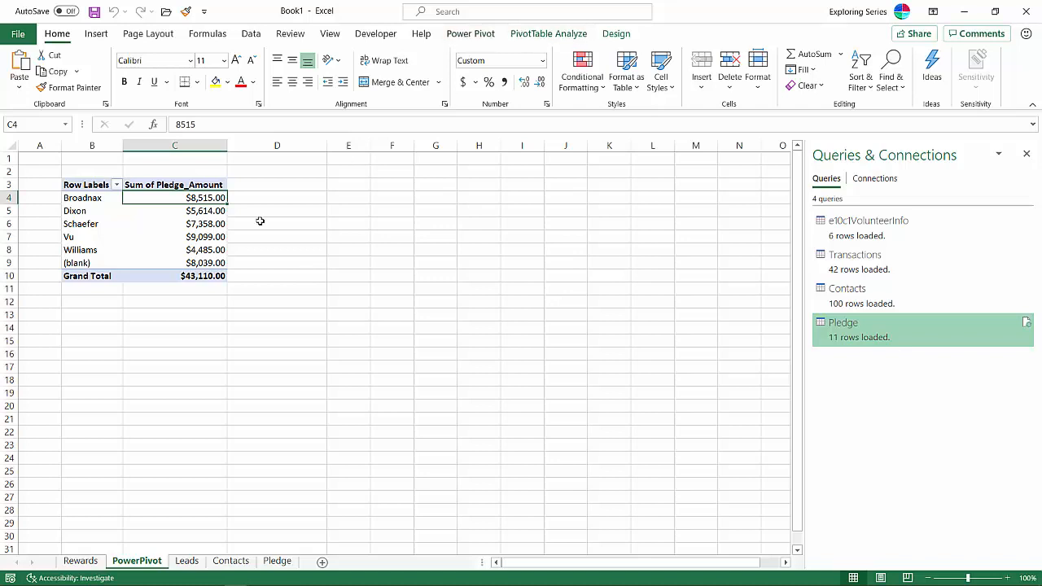
pyautogui.click(220, 212)
pyautogui.click(539, 35)
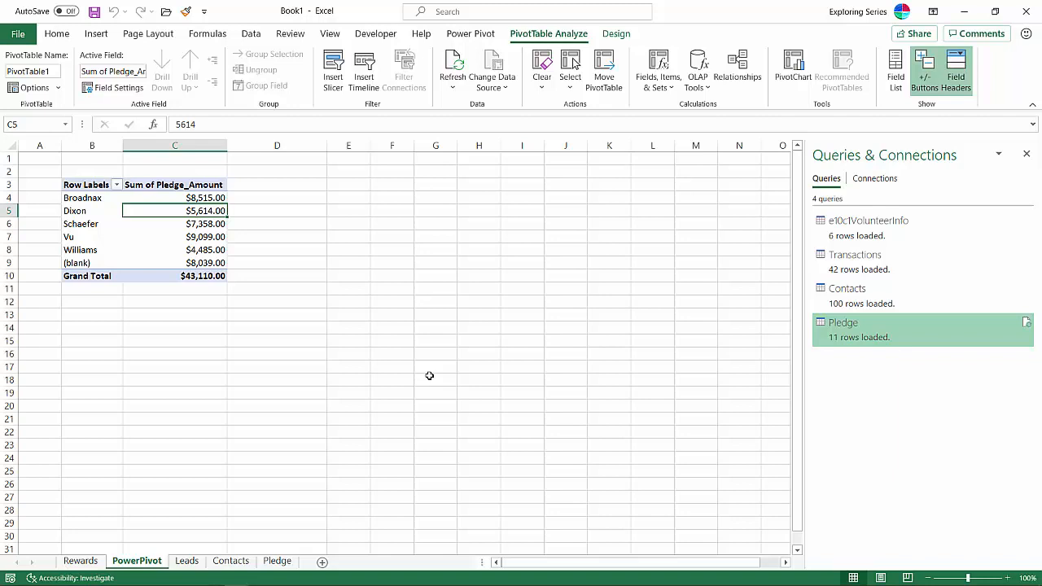
# Review the source tables on the Pledge, Contacts, Leads and Rewards sheets, and return to the PowerPivot sheet.
pyautogui.click(278, 561)
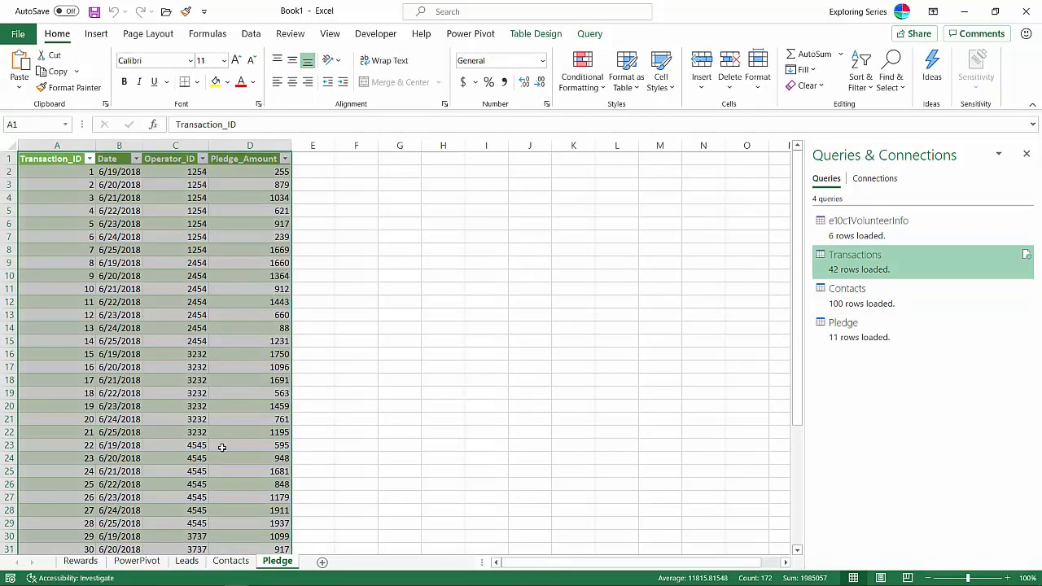
pyautogui.click(224, 560)
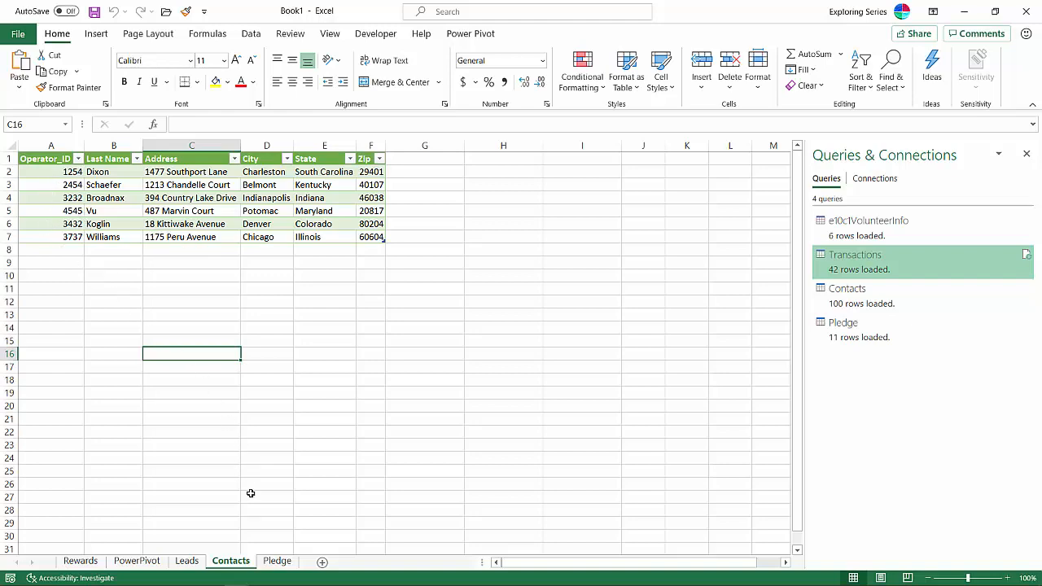
pyautogui.click(276, 561)
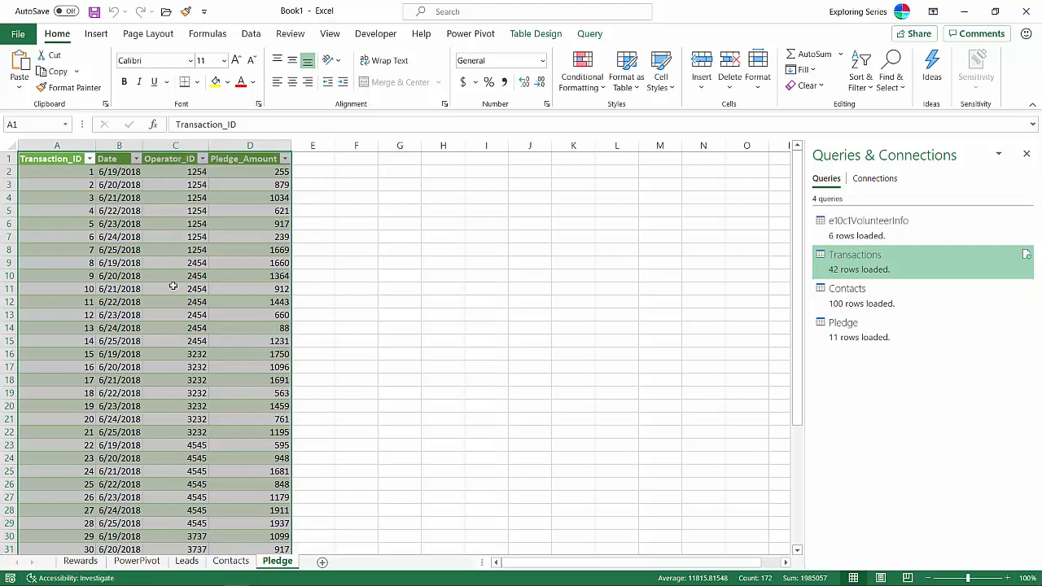
pyautogui.click(231, 561)
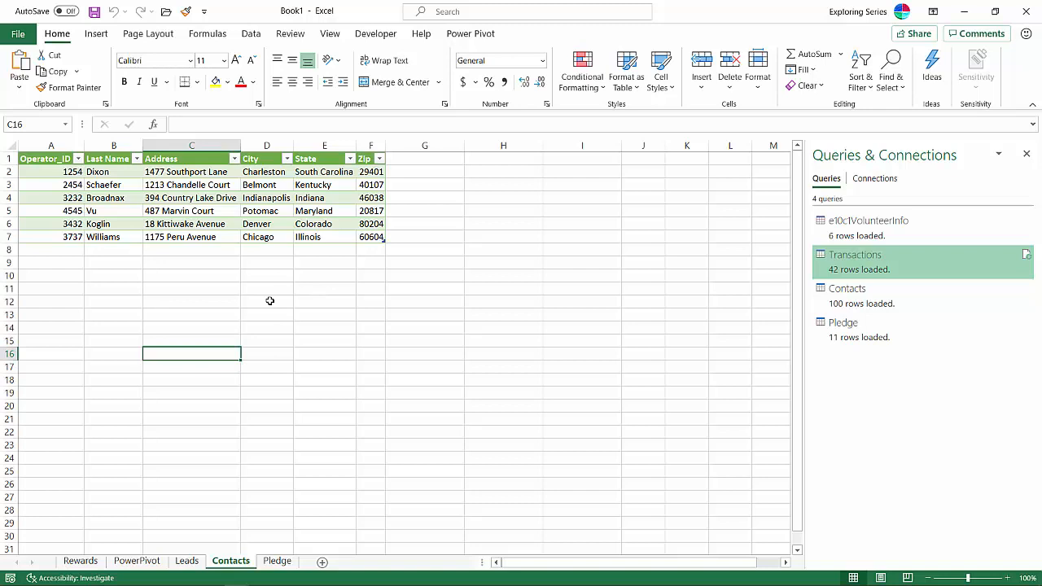
pyautogui.click(276, 560)
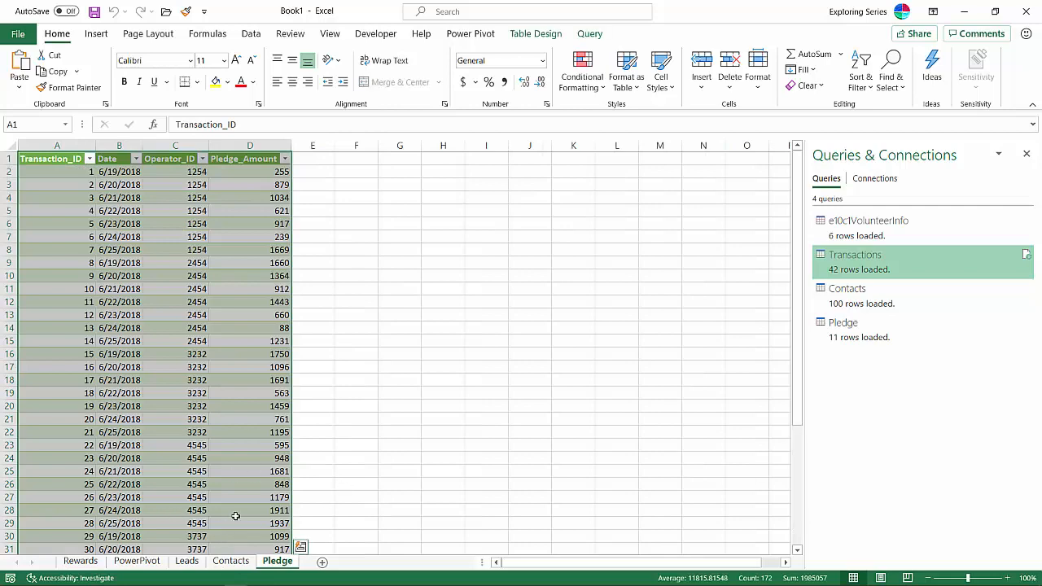
pyautogui.click(192, 563)
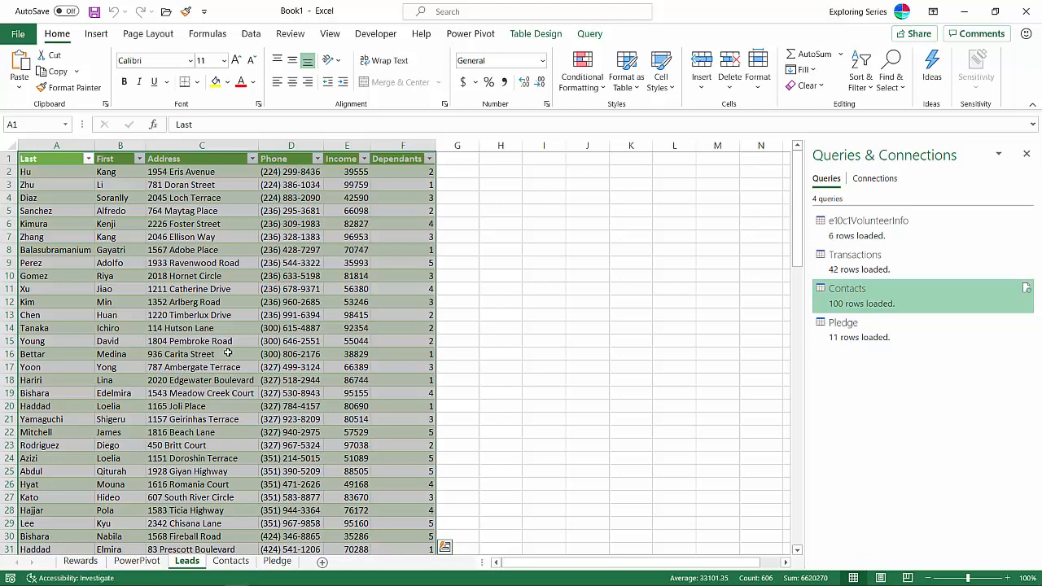
pyautogui.click(80, 561)
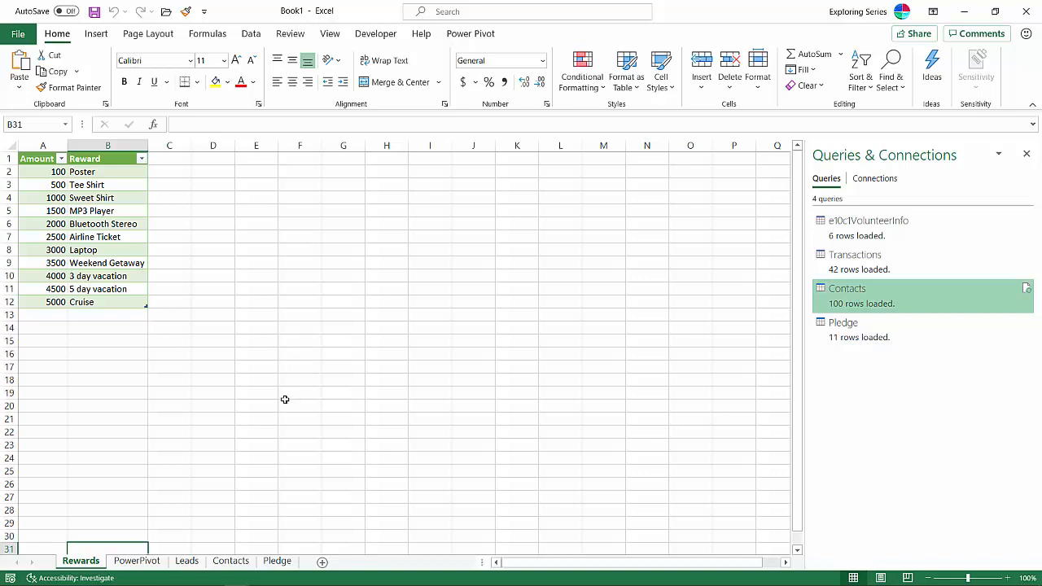
pyautogui.click(153, 563)
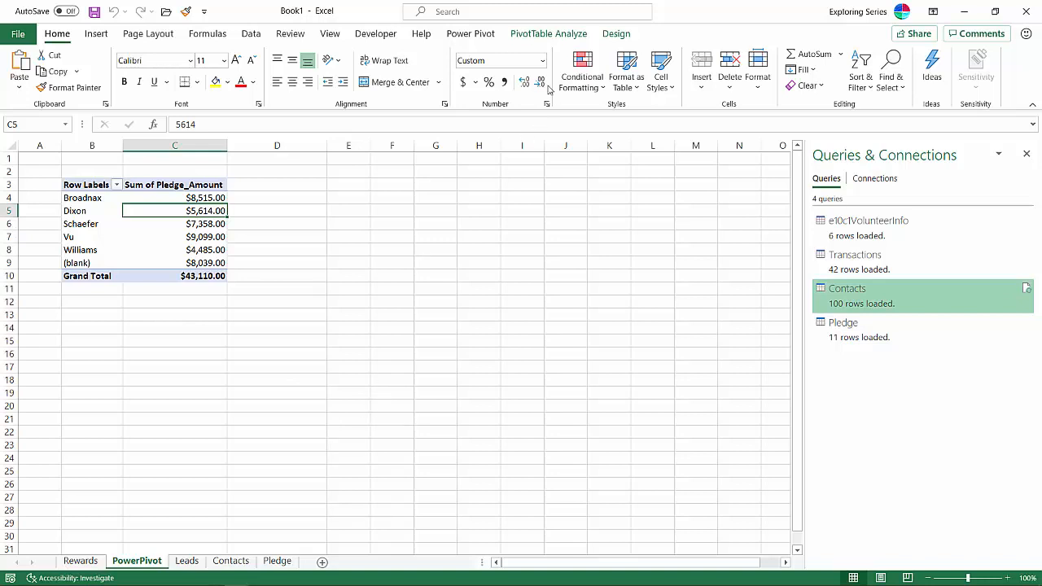
# Open the Power Pivot data model and examine its existing table relationships, closing the relationships list when done.
pyautogui.click(476, 35)
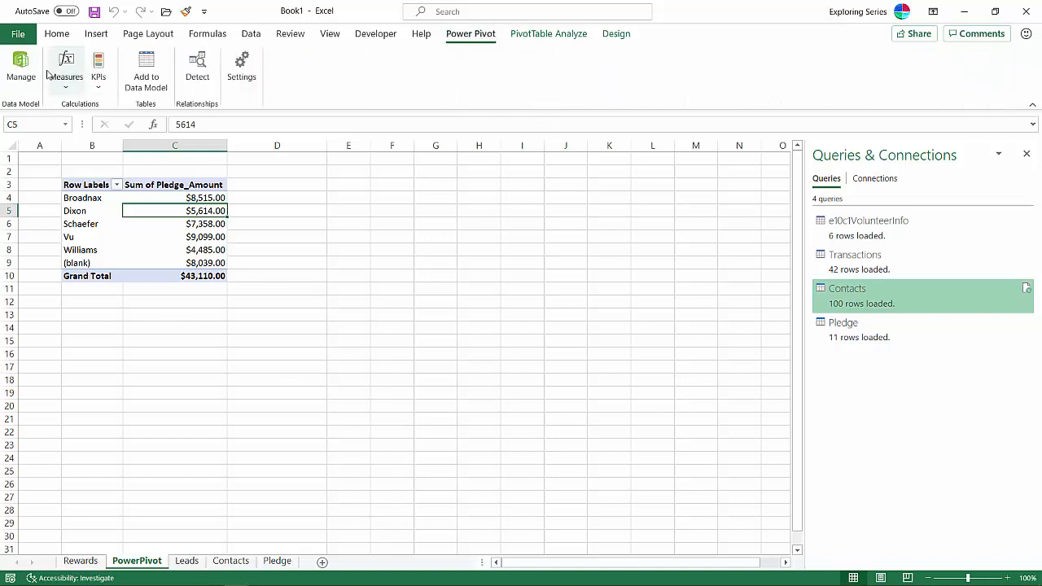
pyautogui.click(21, 65)
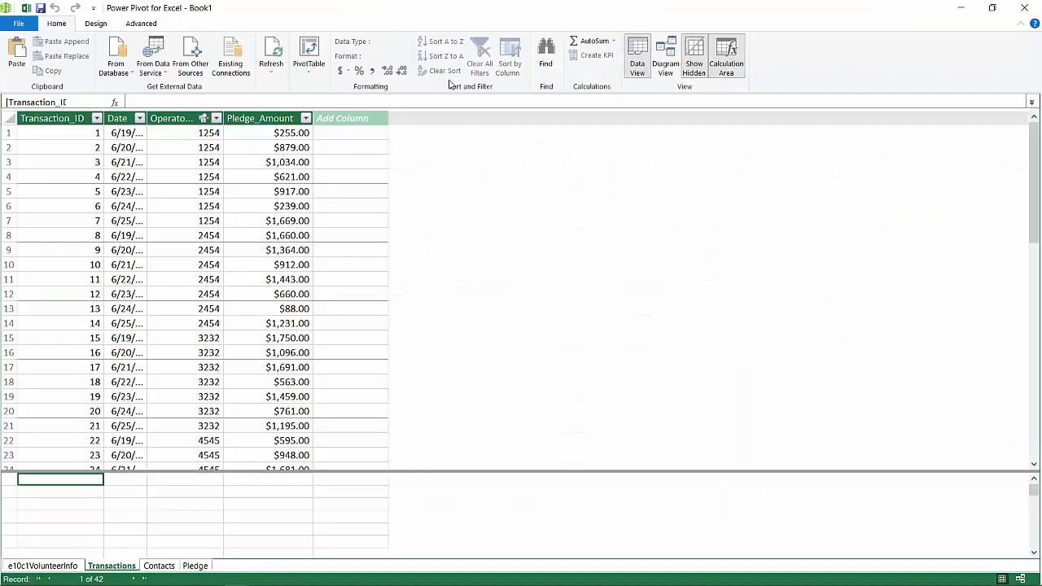
pyautogui.click(95, 23)
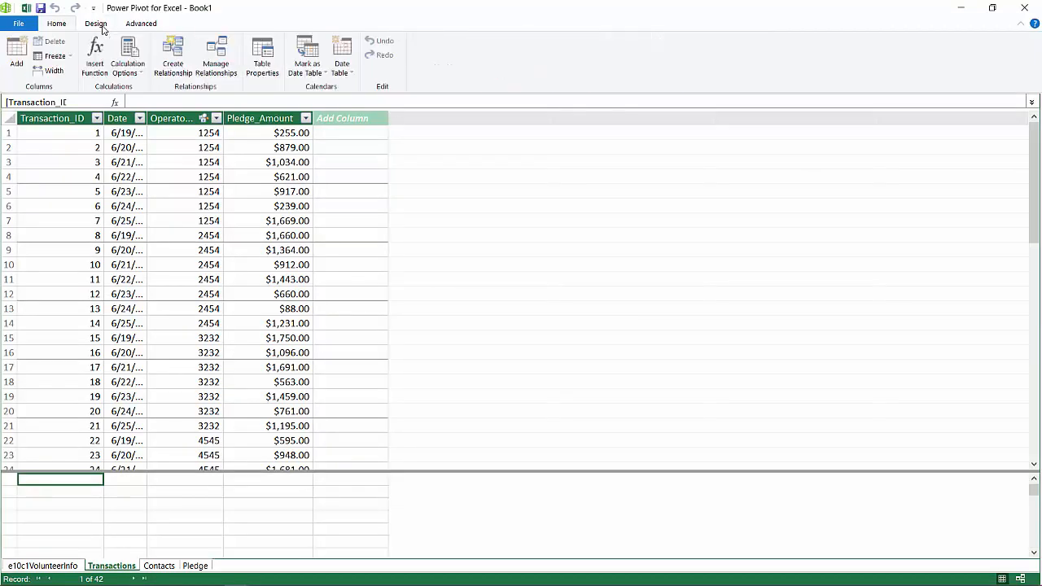
pyautogui.click(229, 75)
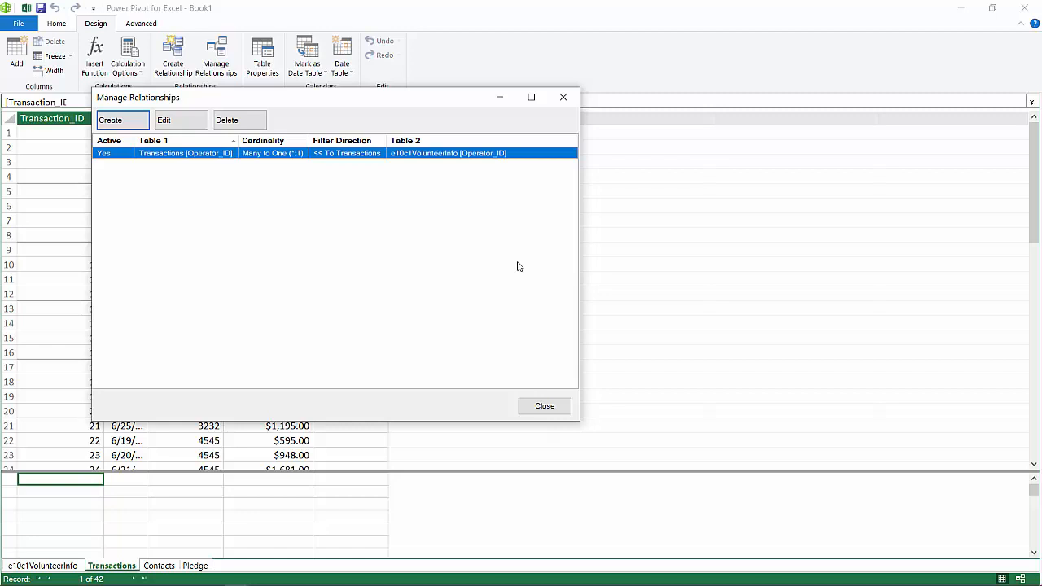
pyautogui.click(563, 98)
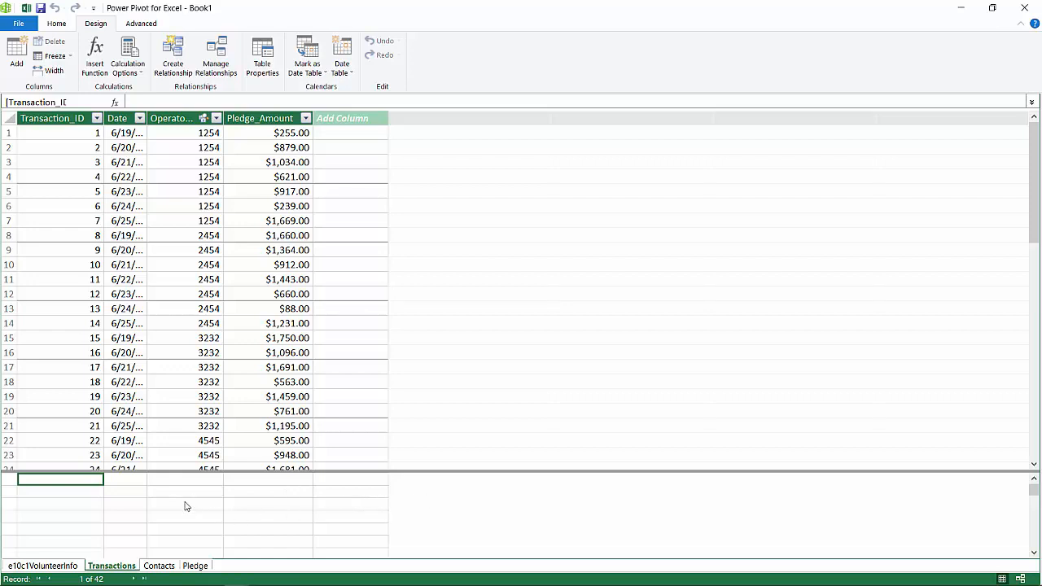
# Enlarge the calculation area beneath the Transactions table to inspect it, and close the Power Pivot window.
pyautogui.click(128, 506)
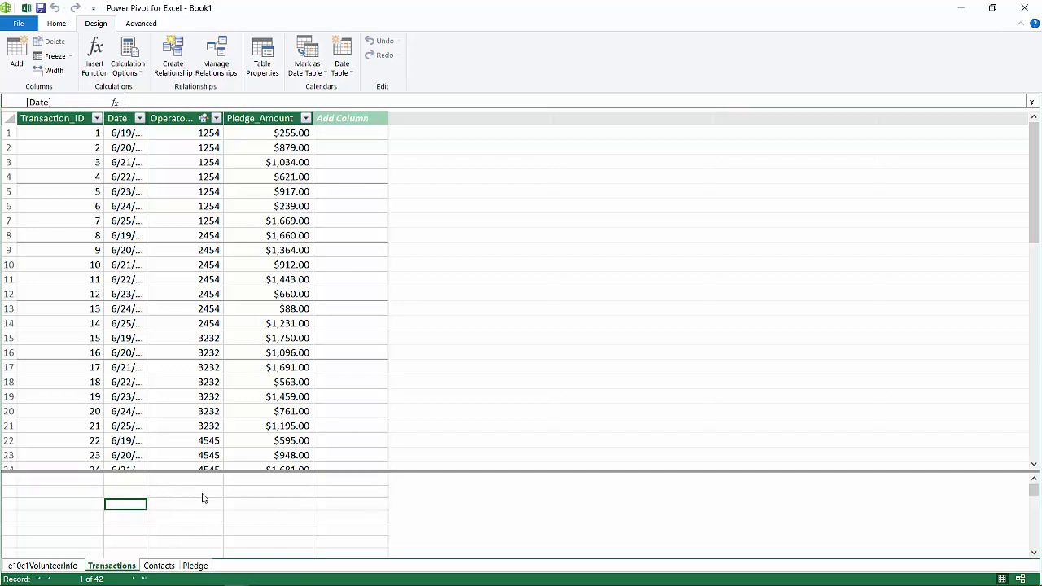
pyautogui.moveTo(226, 471); pyautogui.dragTo(257, 284)
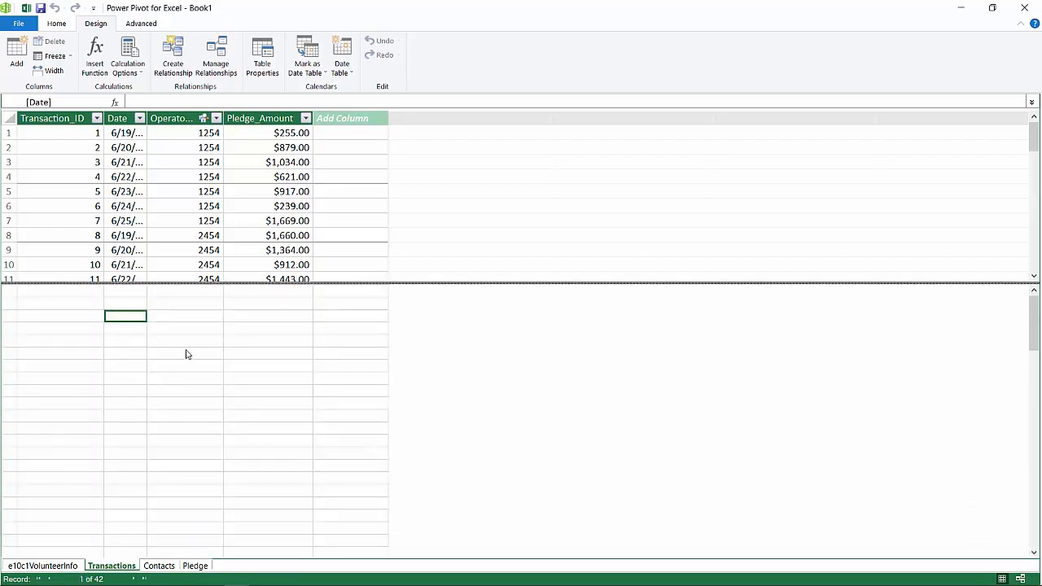
pyautogui.click(165, 358)
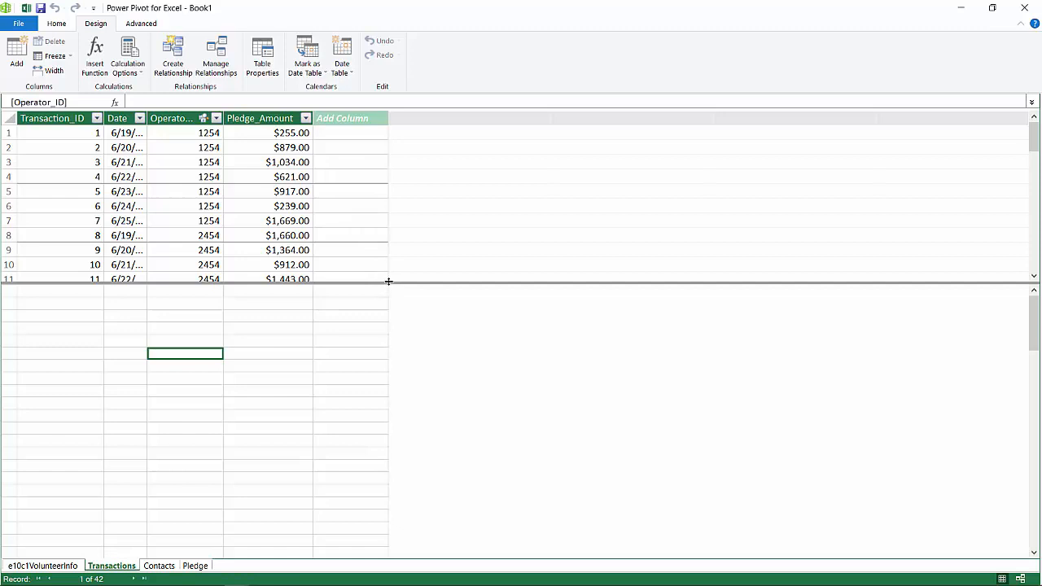
pyautogui.moveTo(393, 282); pyautogui.dragTo(391, 358)
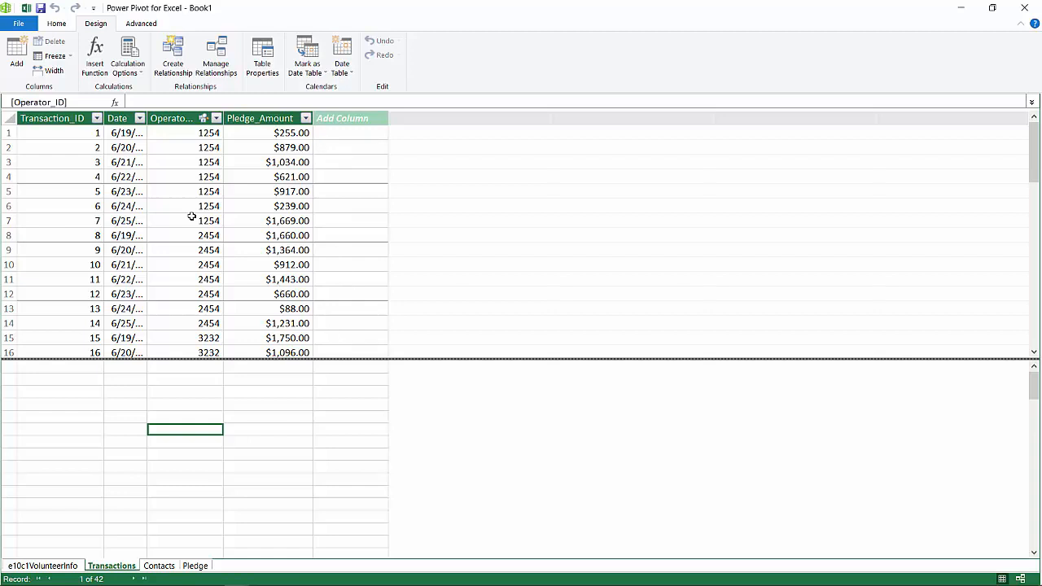
pyautogui.click(51, 24)
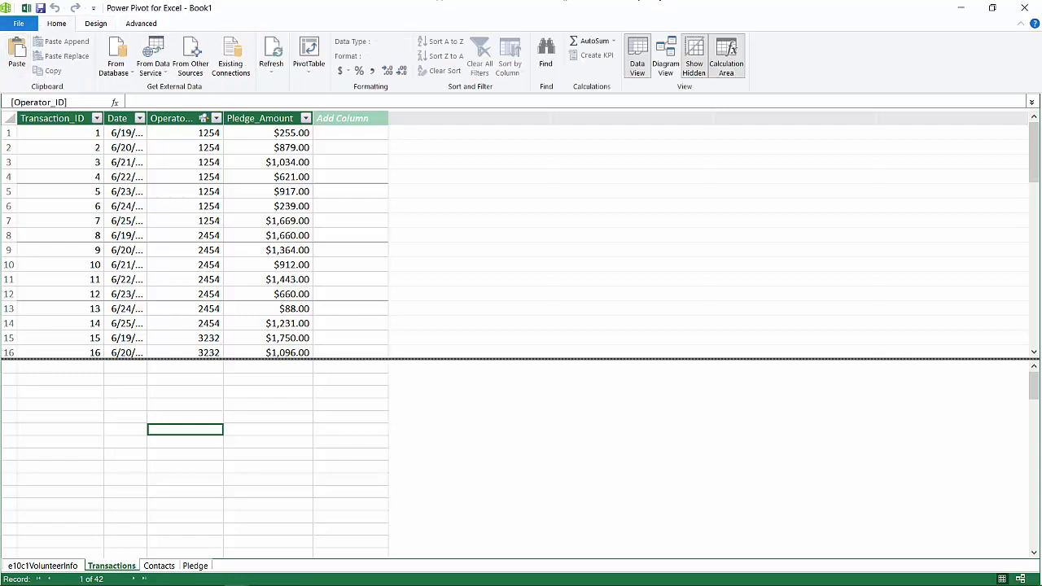
pyautogui.click(1024, 7)
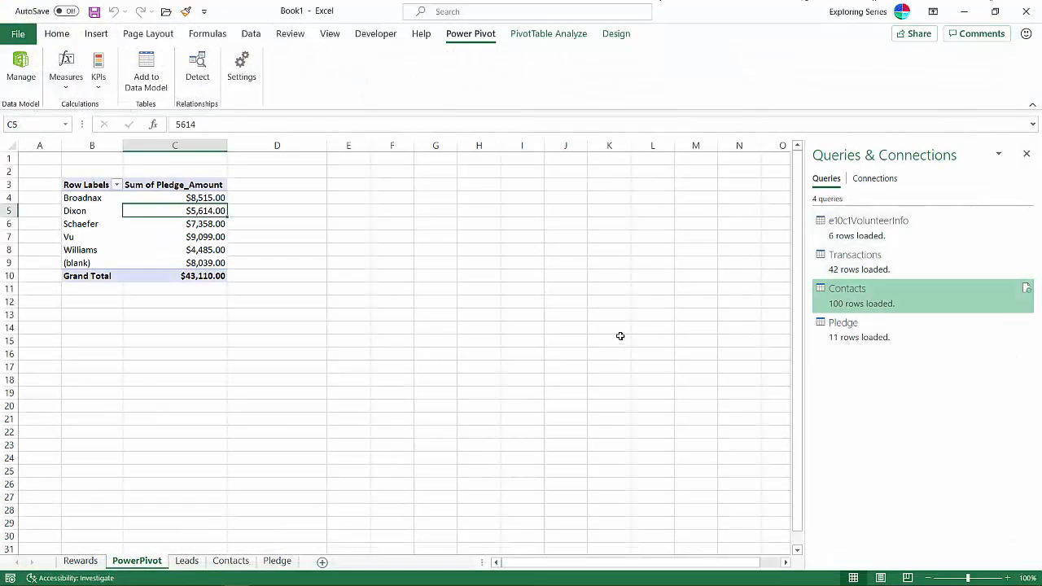
# Display the field list for the PivotTable on the PowerPivot sheet.
pyautogui.moveTo(284, 256); pyautogui.dragTo(139, 242)
pyautogui.click(140, 246)
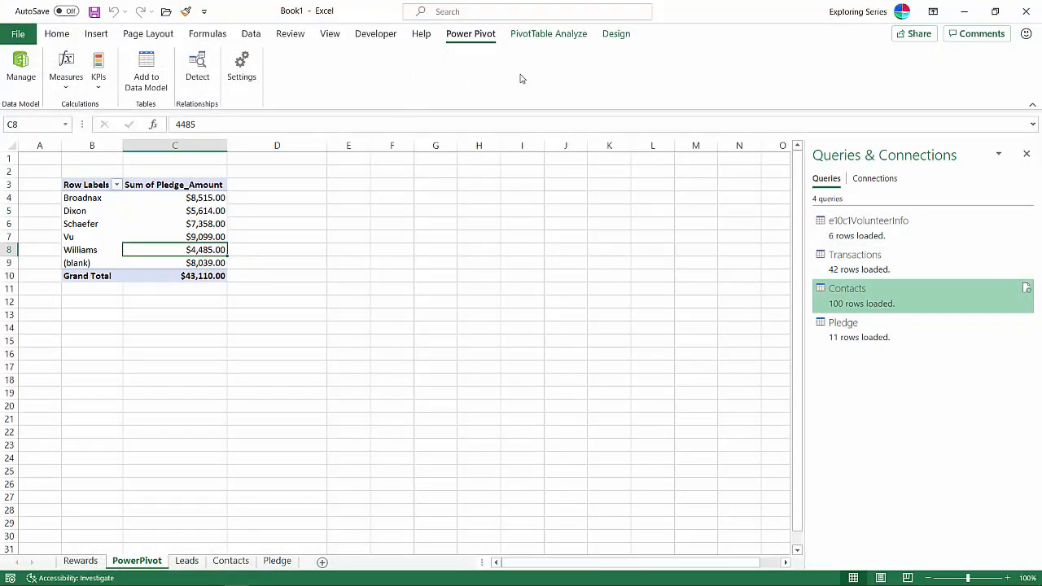
pyautogui.click(546, 37)
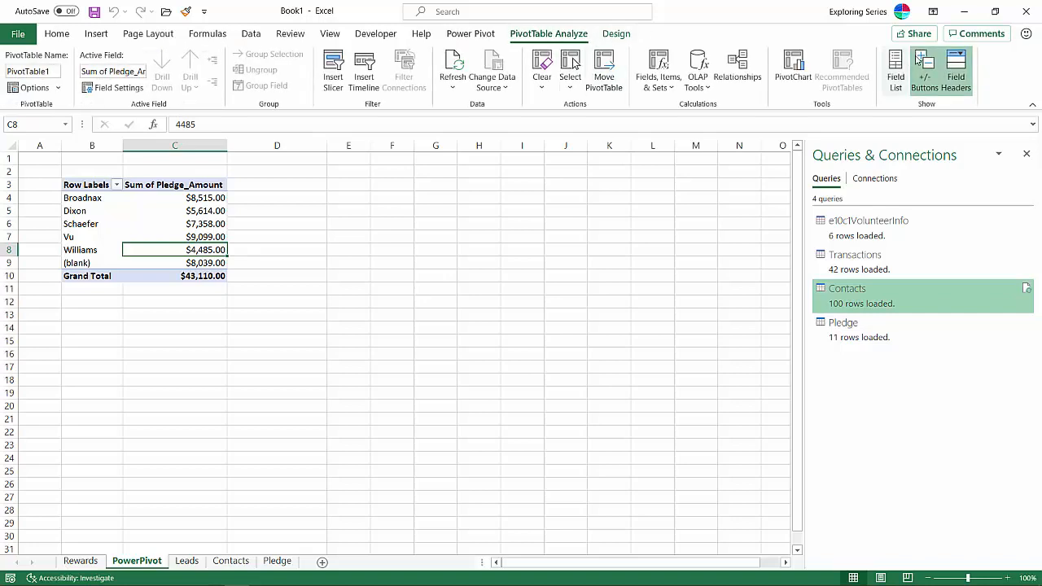
pyautogui.click(895, 71)
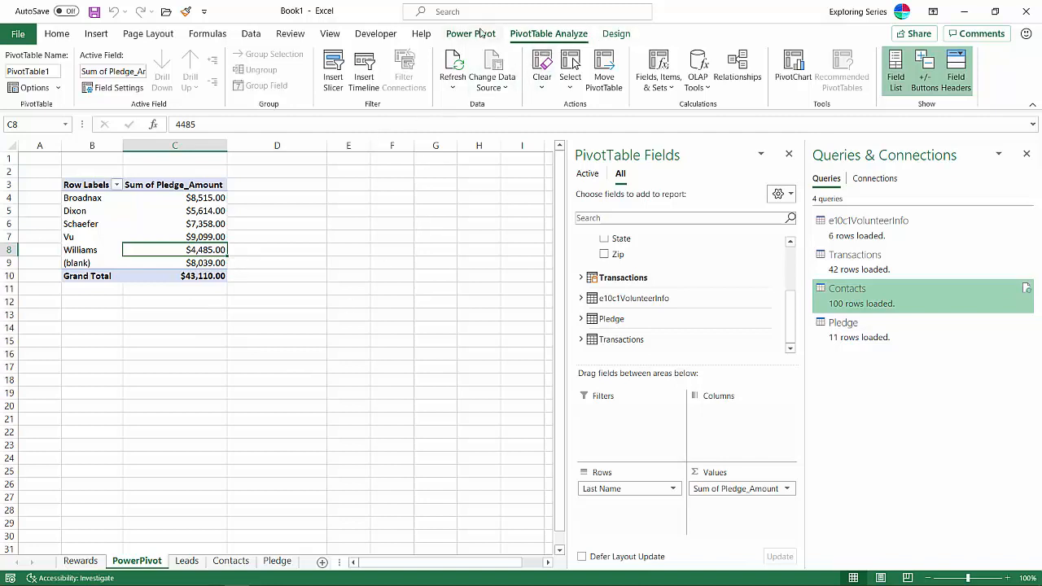
# Start a new Power Pivot measure in the Transactions table and name it Rounded Awards.
pyautogui.click(482, 33)
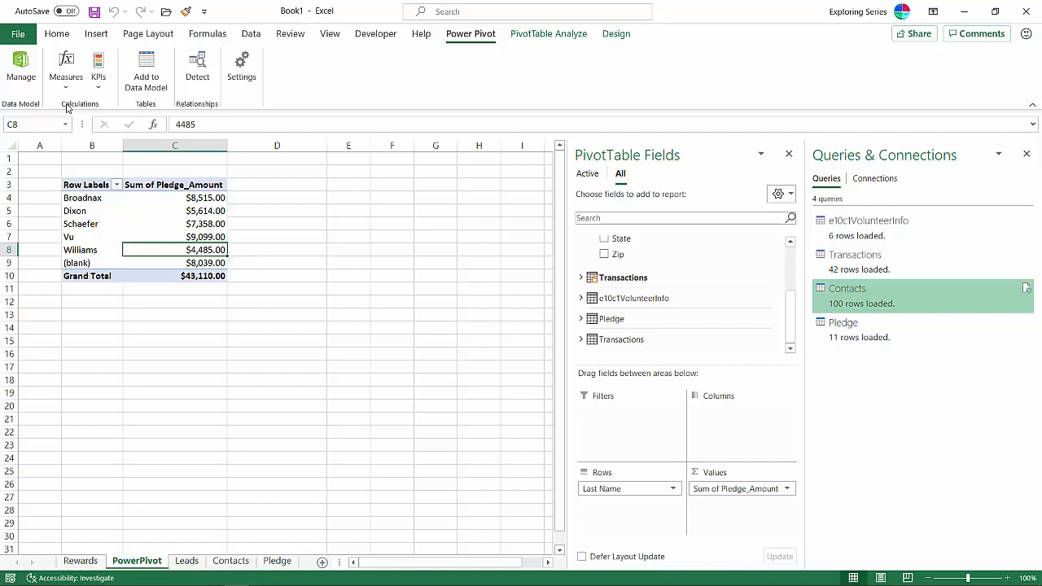
pyautogui.click(67, 80)
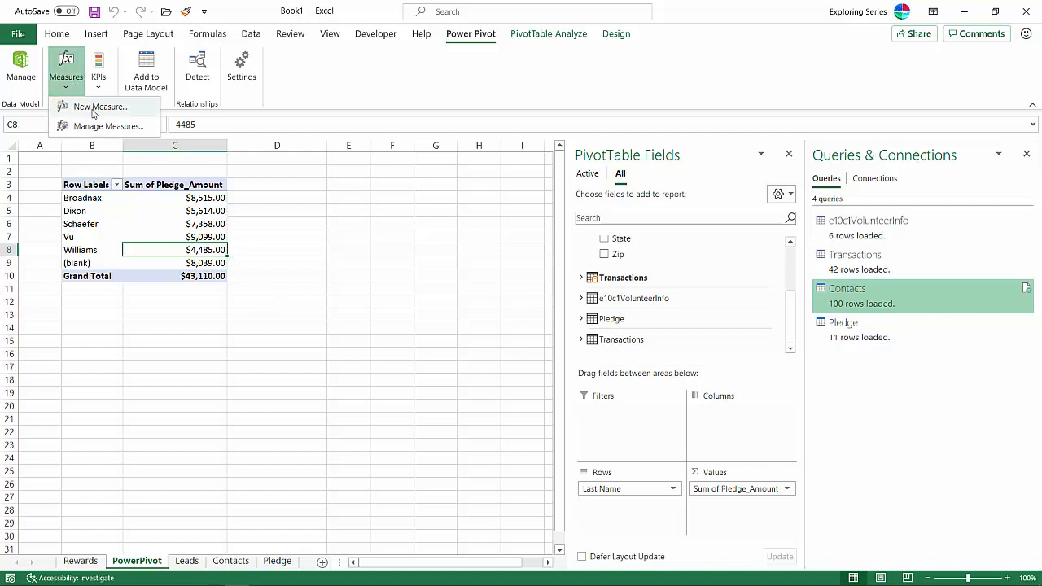
pyautogui.click(94, 110)
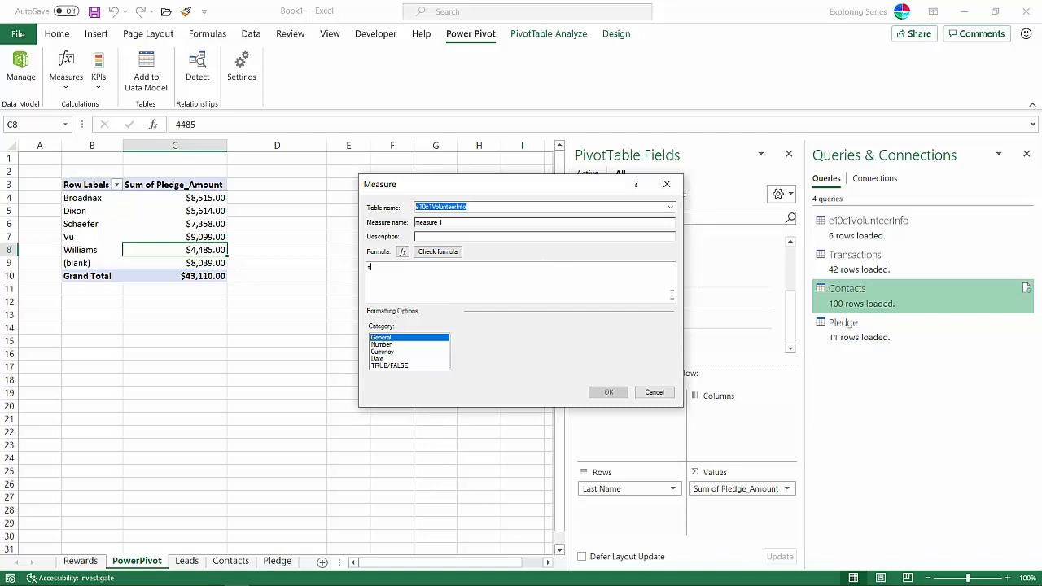
pyautogui.click(670, 209)
pyautogui.click(640, 223)
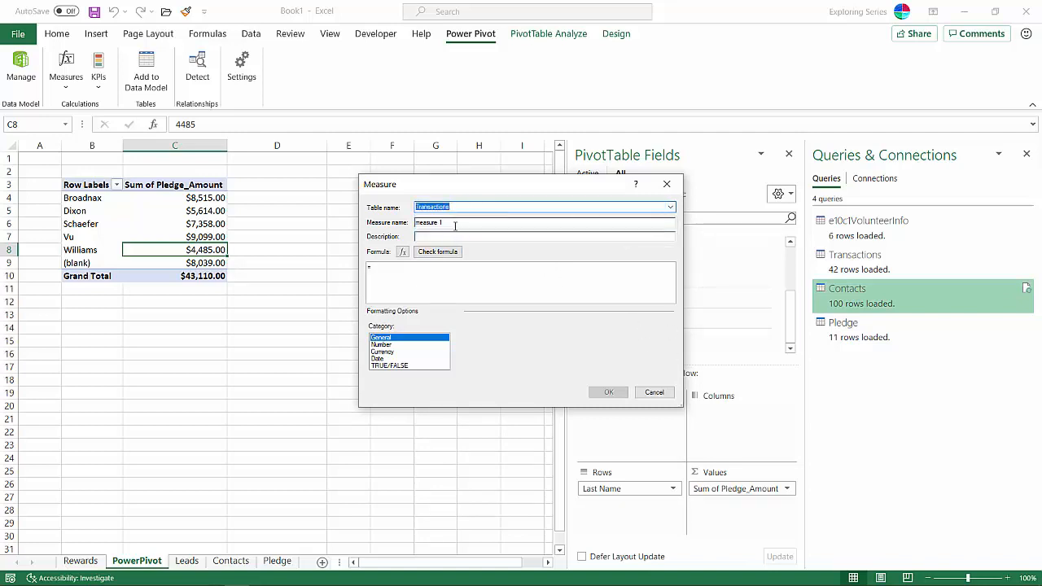
pyautogui.moveTo(454, 223); pyautogui.dragTo(364, 213)
pyautogui.write('Round')
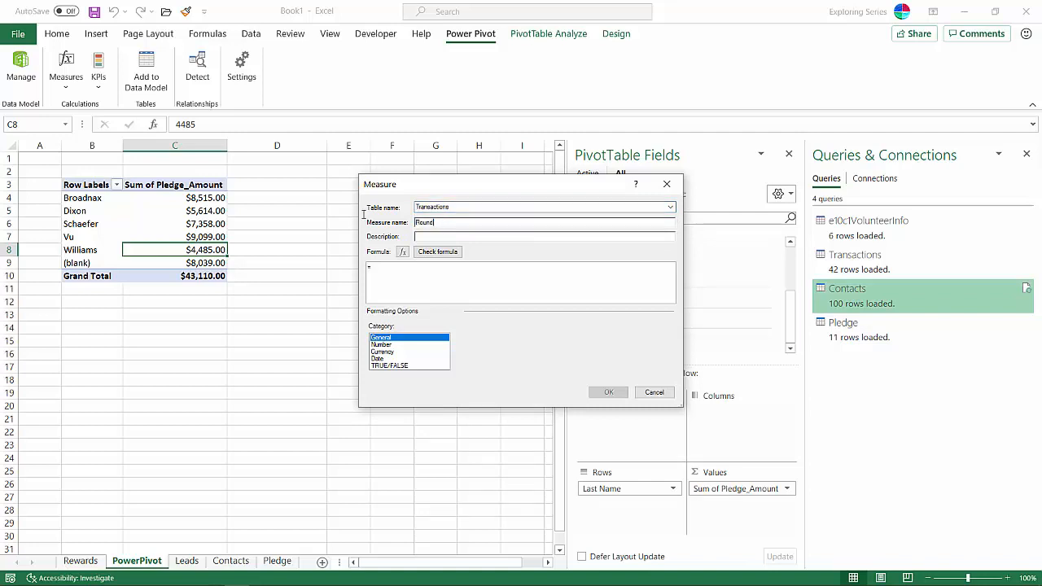
pyautogui.write('ed Awards')
# Enter the measure's formula as =ROUNDDOWN([Sum of Pledge_Amount],0).
pyautogui.write('round')
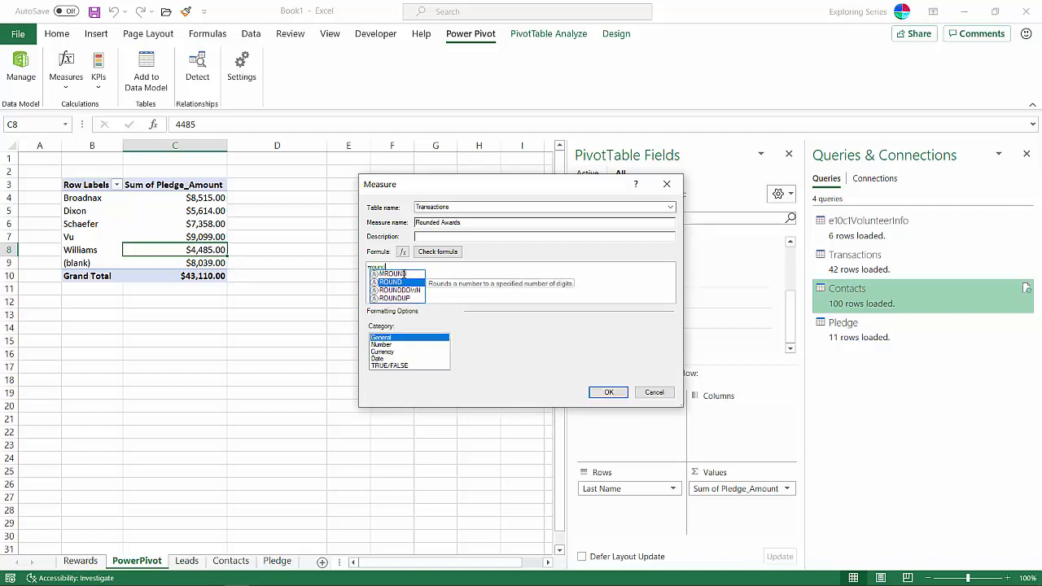
pyautogui.doubleClick(400, 290)
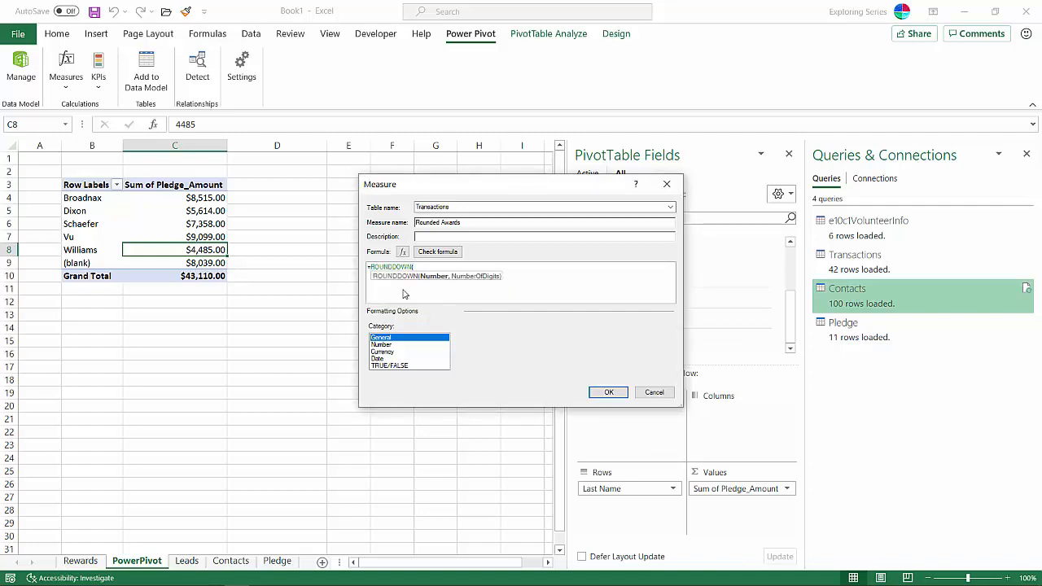
pyautogui.write('sum')
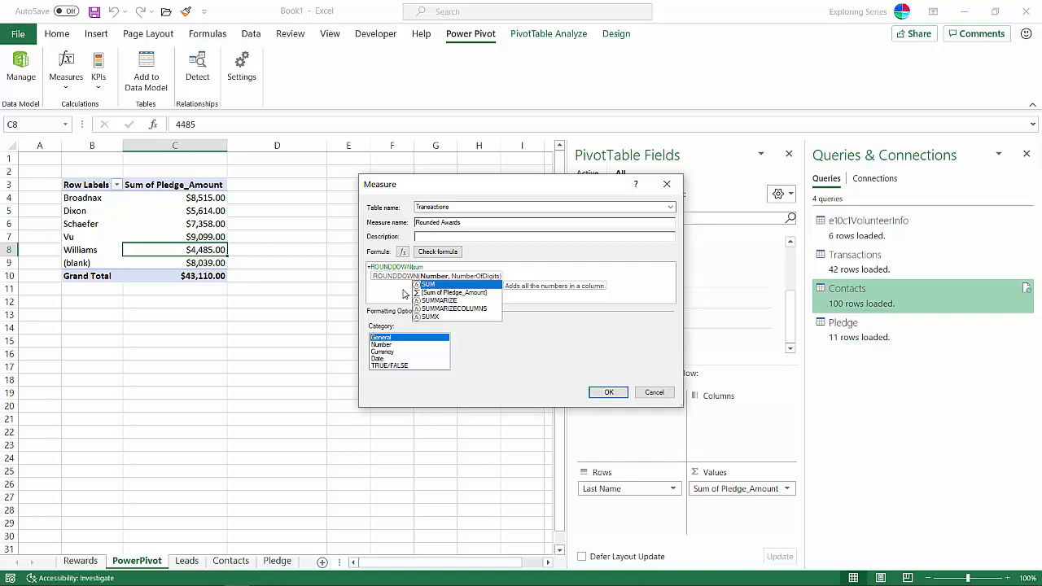
pyautogui.click(479, 293)
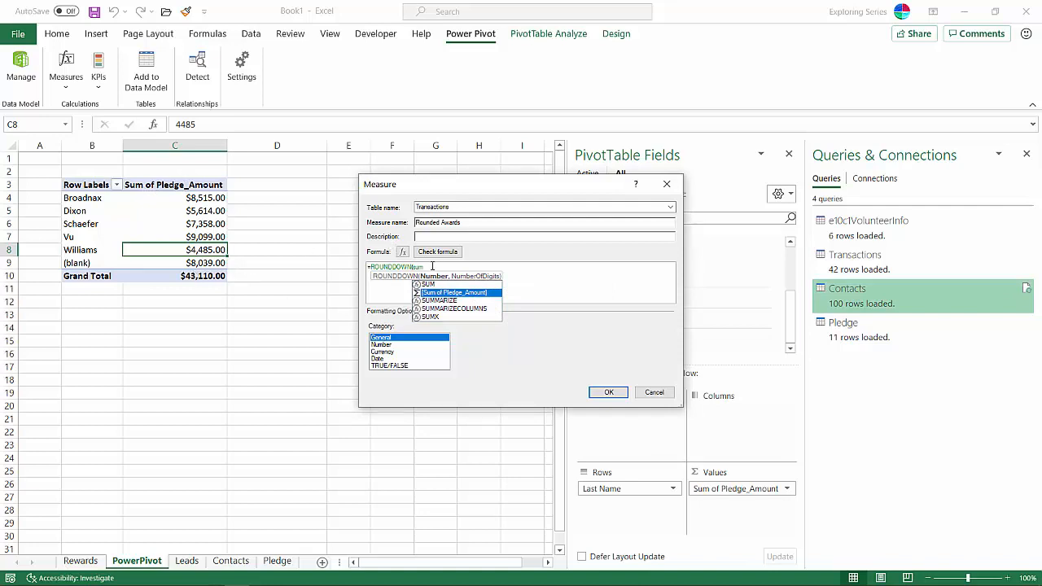
pyautogui.doubleClick(452, 293)
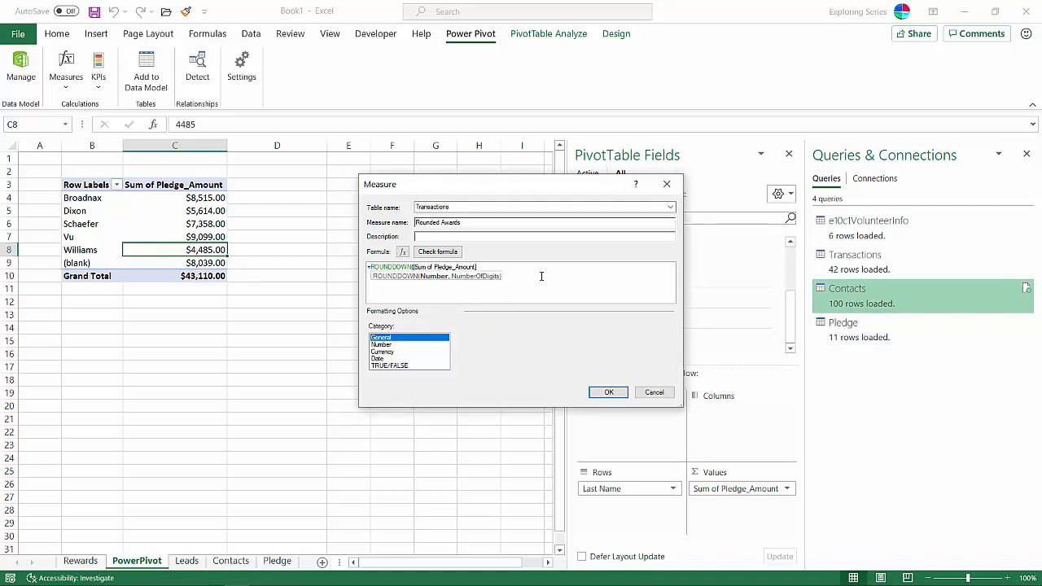
pyautogui.write(',0)')
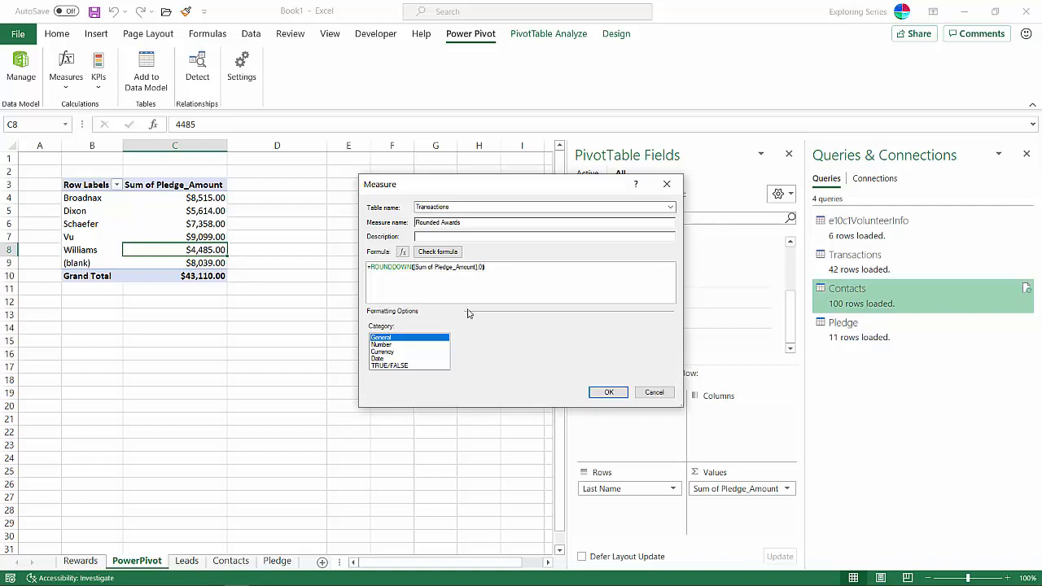
# Format the Rounded Awards measure as $ currency with 0 decimal places and create it.
pyautogui.click(388, 353)
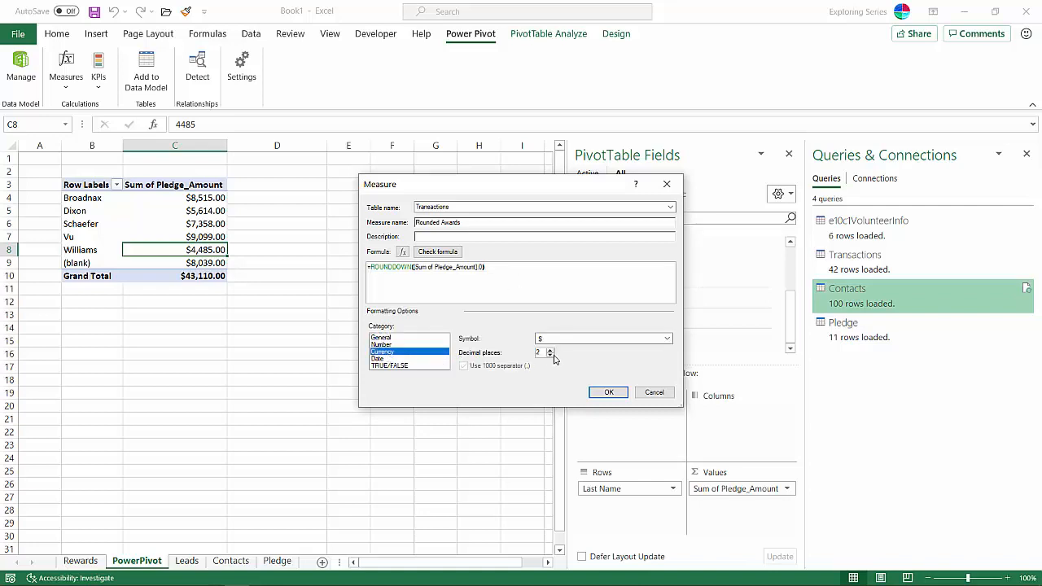
pyautogui.click(550, 356)
pyautogui.click(609, 392)
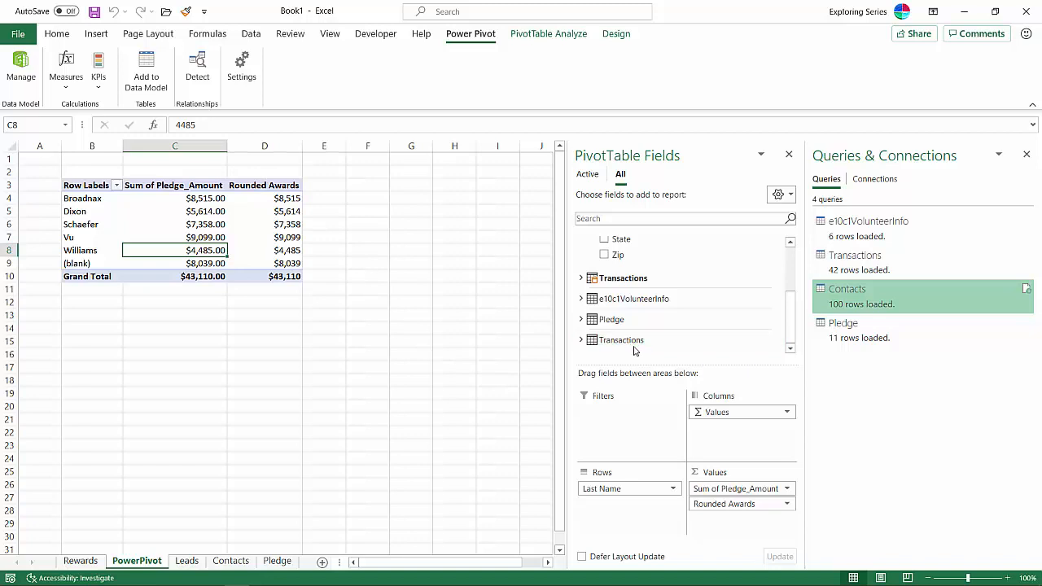
# Expand the Transactions table in the field list, and remove and re-add its Rounded Awards measure in the PivotTable.
pyautogui.click(580, 278)
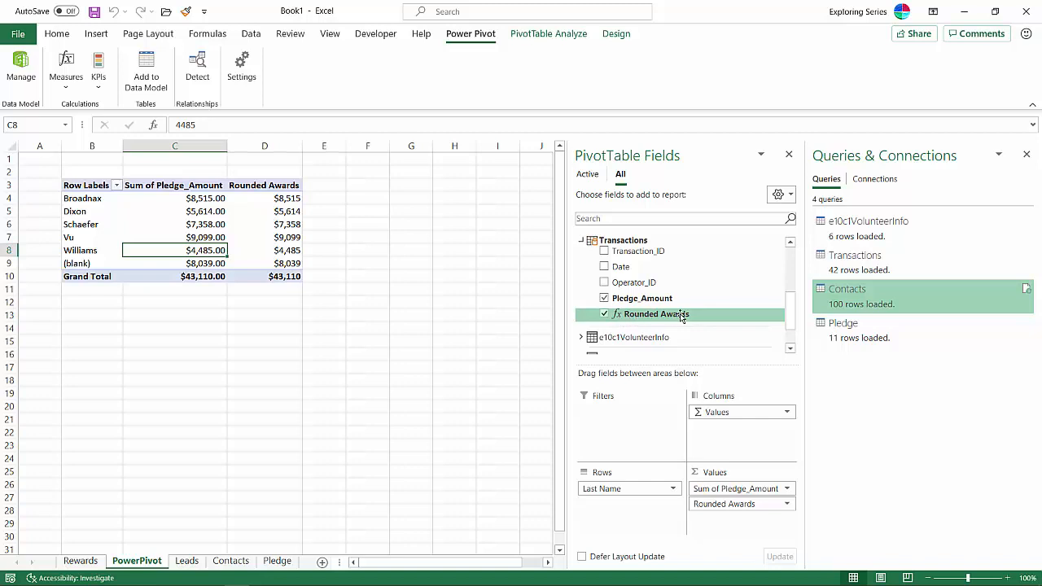
pyautogui.click(604, 314)
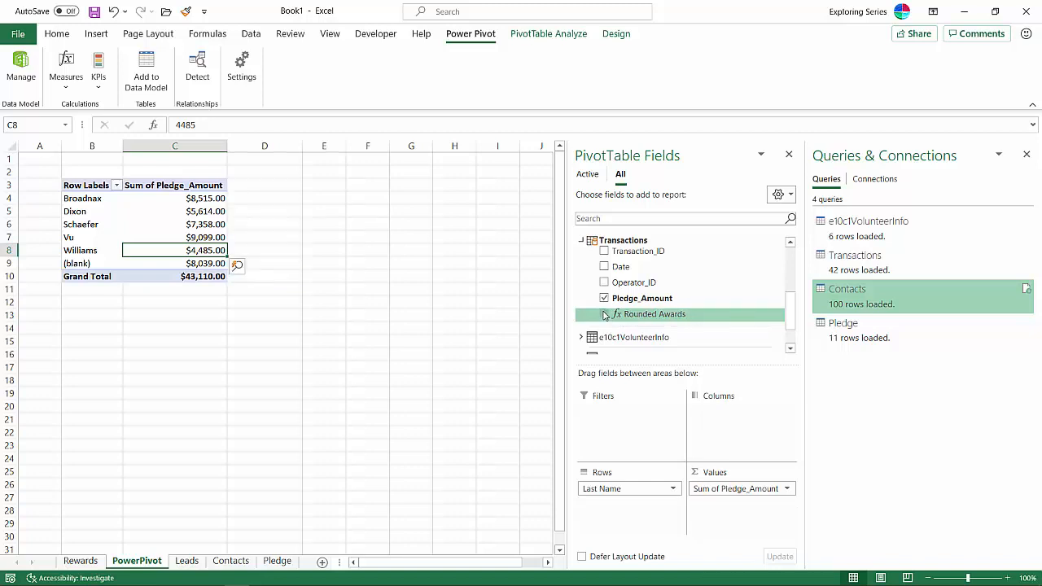
pyautogui.click(604, 314)
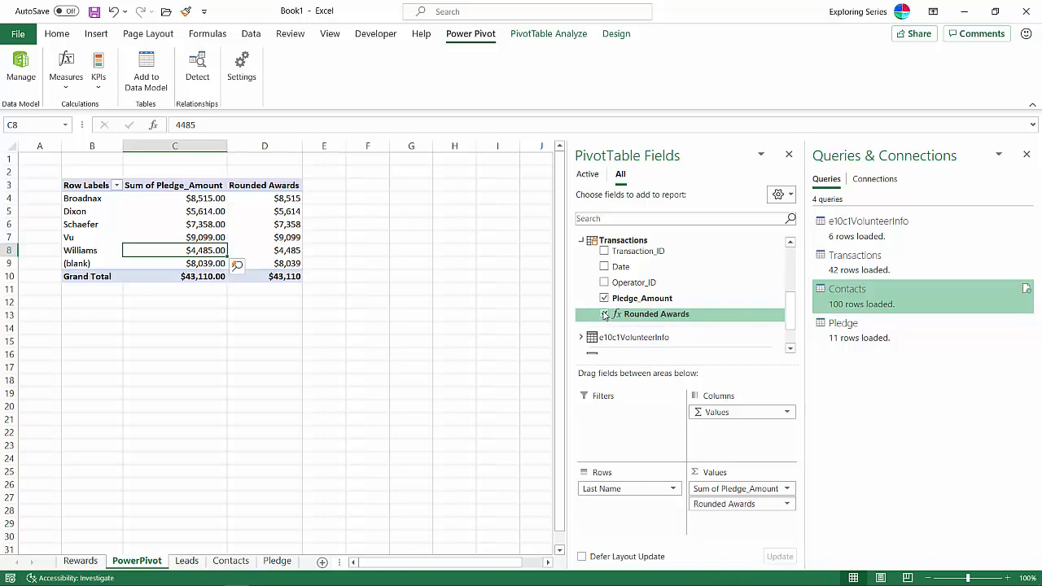
# Examine the Rounded Awards measure's formula in the calculation area of the Power Pivot data model, and return to the workbook.
pyautogui.click(22, 65)
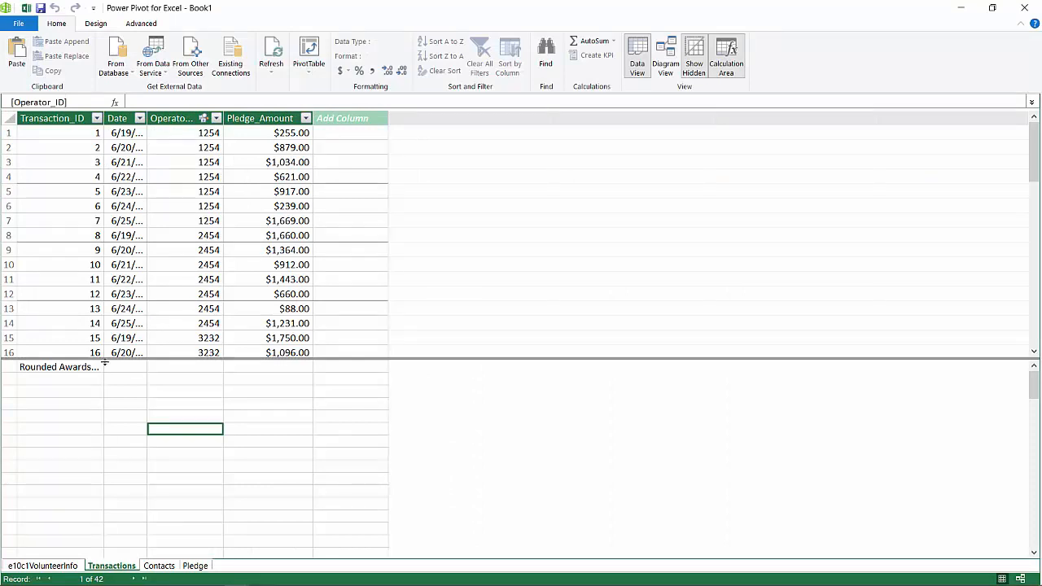
pyautogui.click(80, 372)
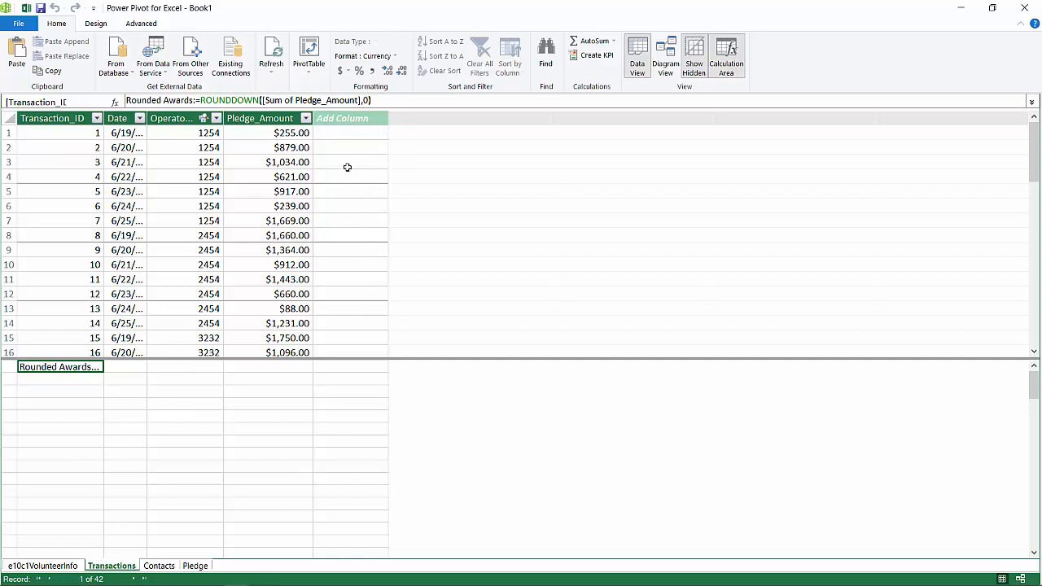
pyautogui.scroll(-1, 348, 167)
pyautogui.scroll(1, 348, 167)
pyautogui.scroll(-1, 342, 212)
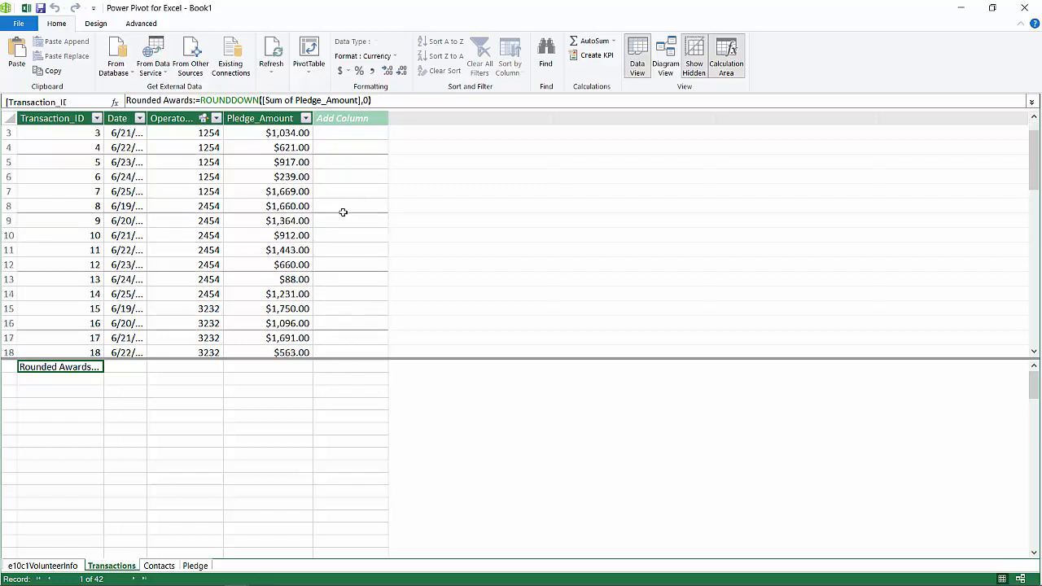
pyautogui.scroll(1, 342, 211)
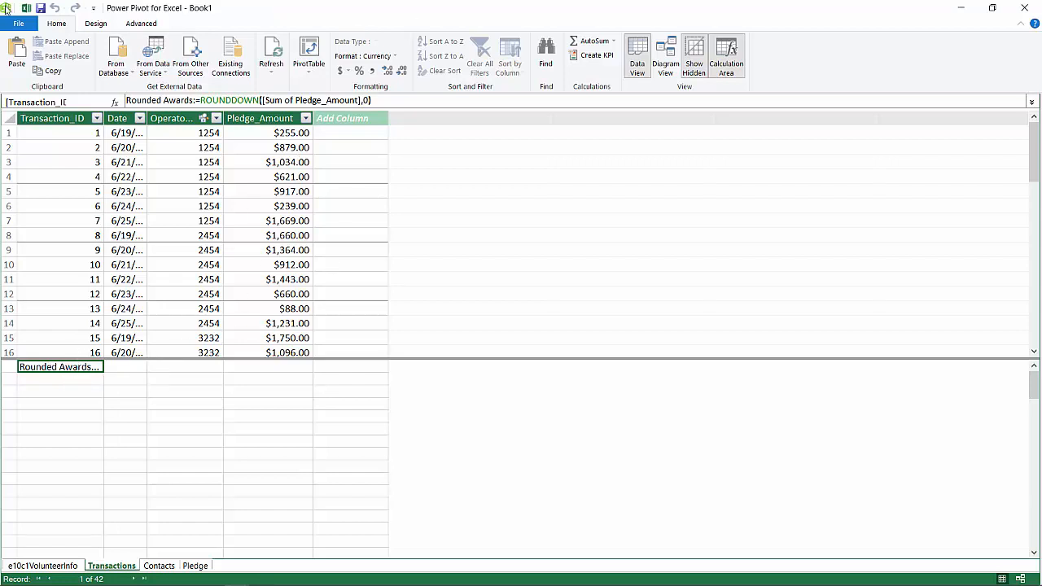
pyautogui.click(39, 8)
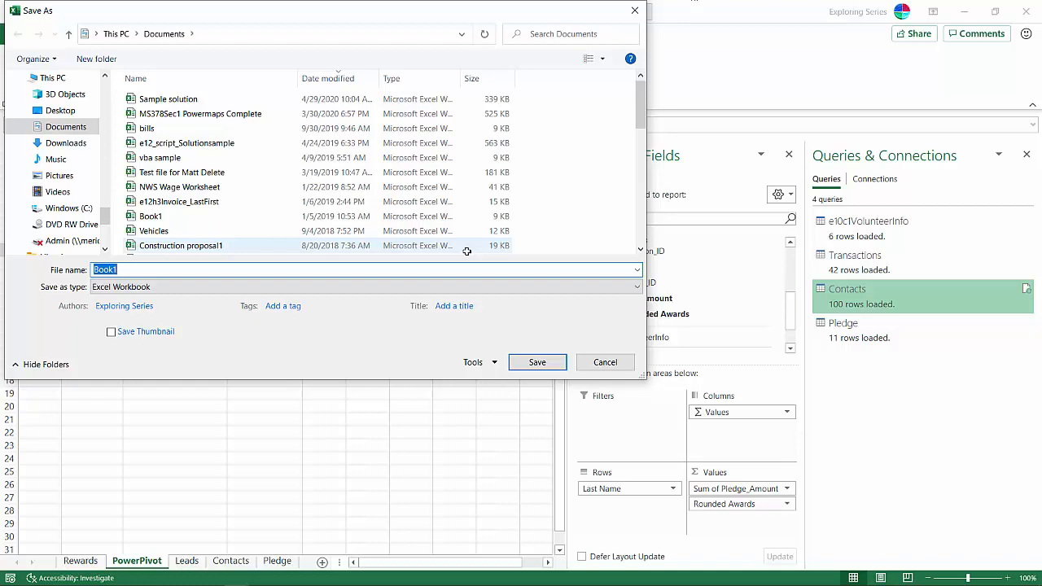
pyautogui.click(624, 364)
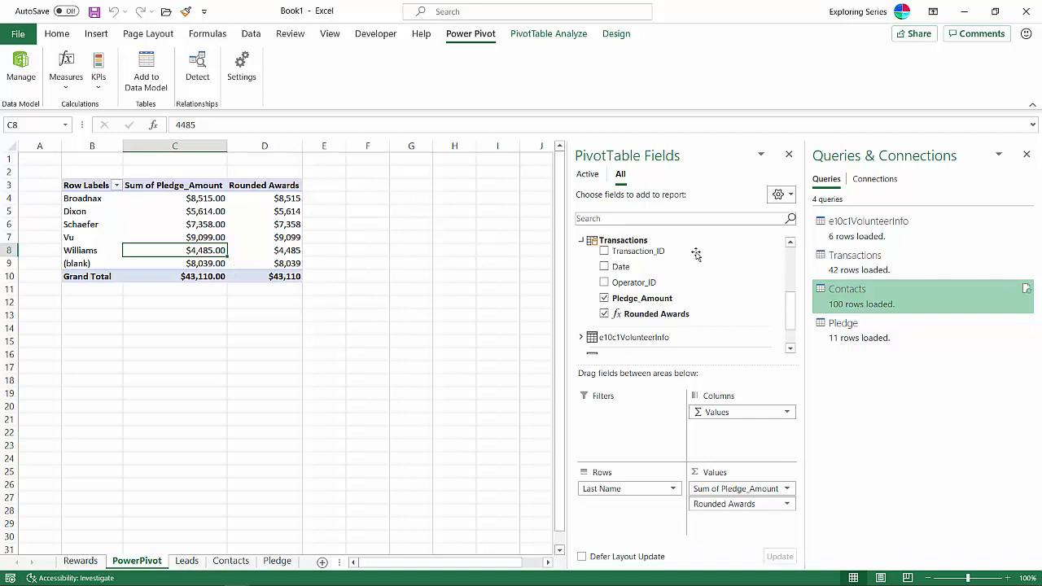
# Remove Pledge_Amount from the PivotTable and keep Rounded Awards as its only value field.
pyautogui.click(604, 314)
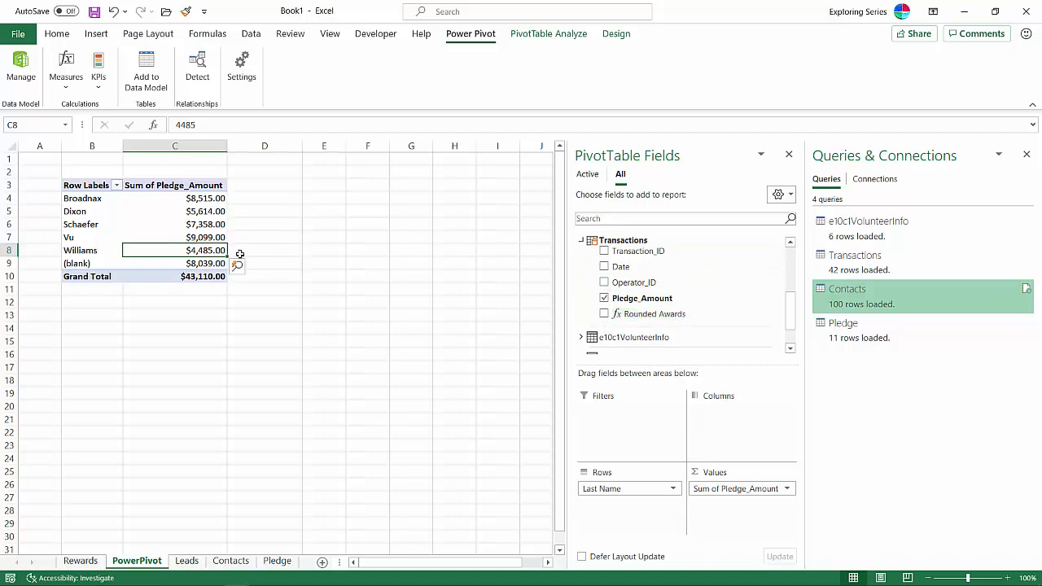
pyautogui.click(605, 314)
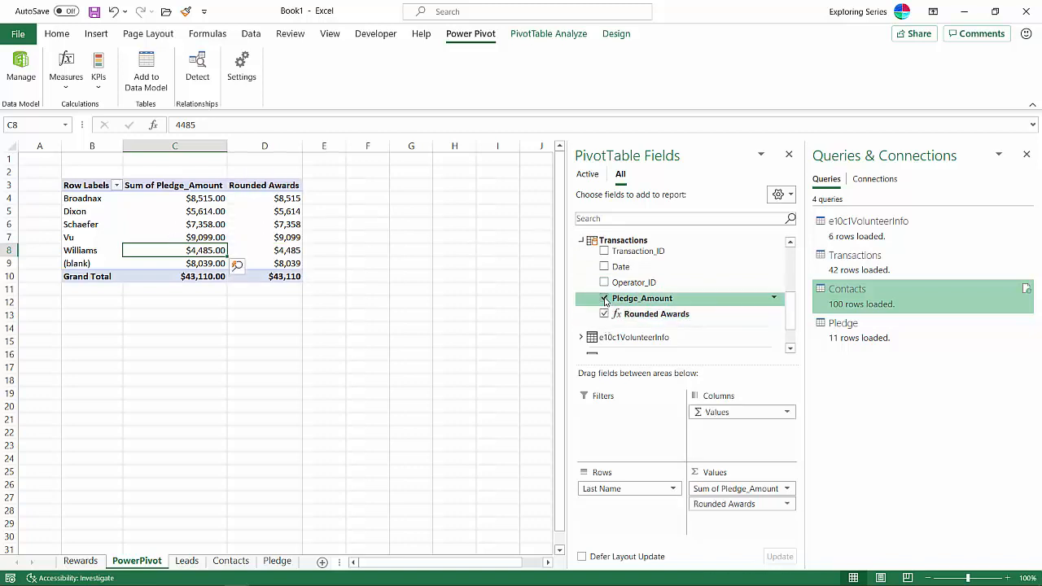
pyautogui.click(604, 298)
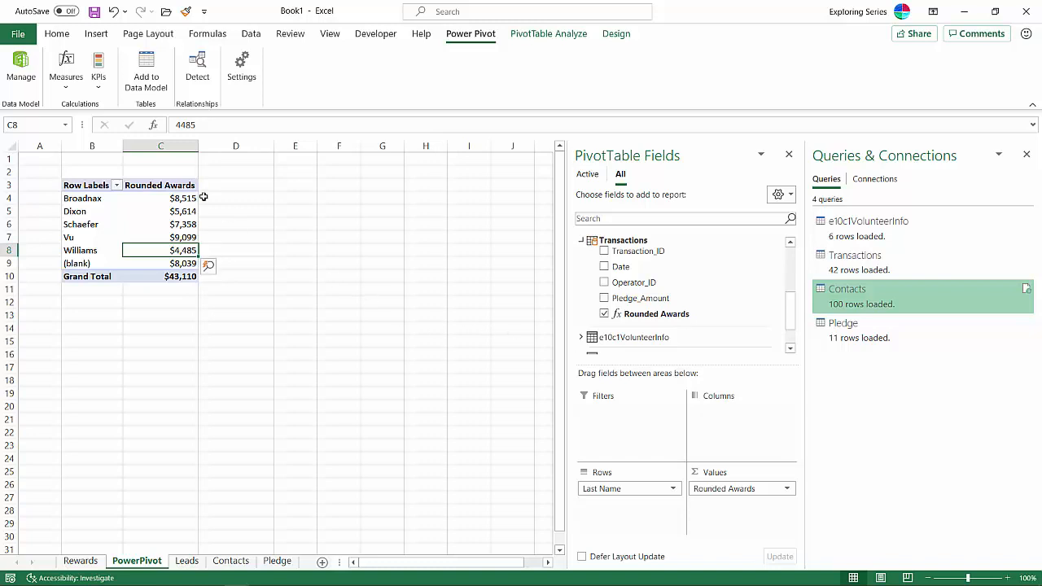
# Start a new KPI with Rounded Awards as its base field and an absolute target value of 10000.
pyautogui.click(101, 91)
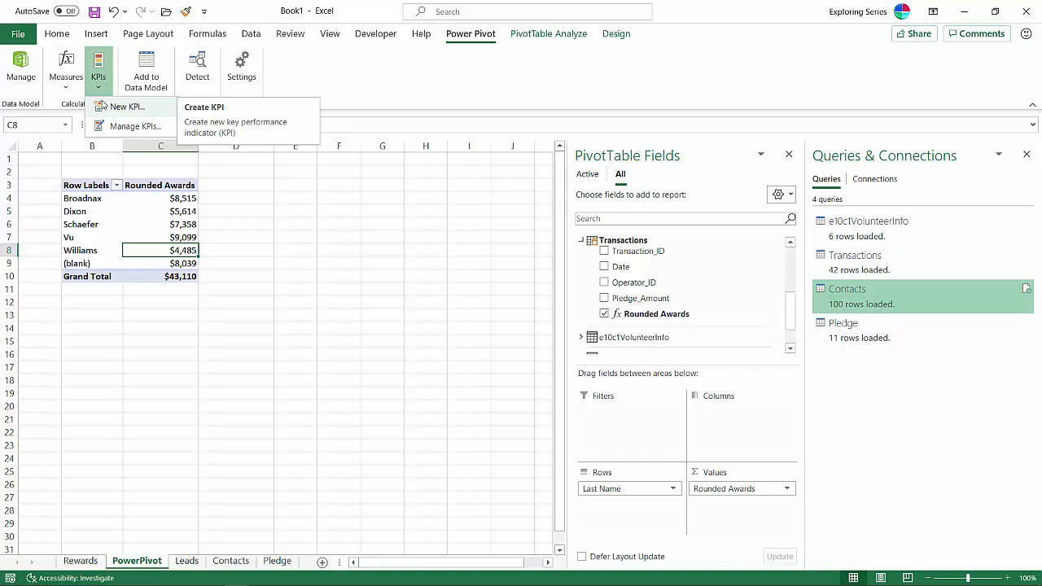
pyautogui.click(104, 105)
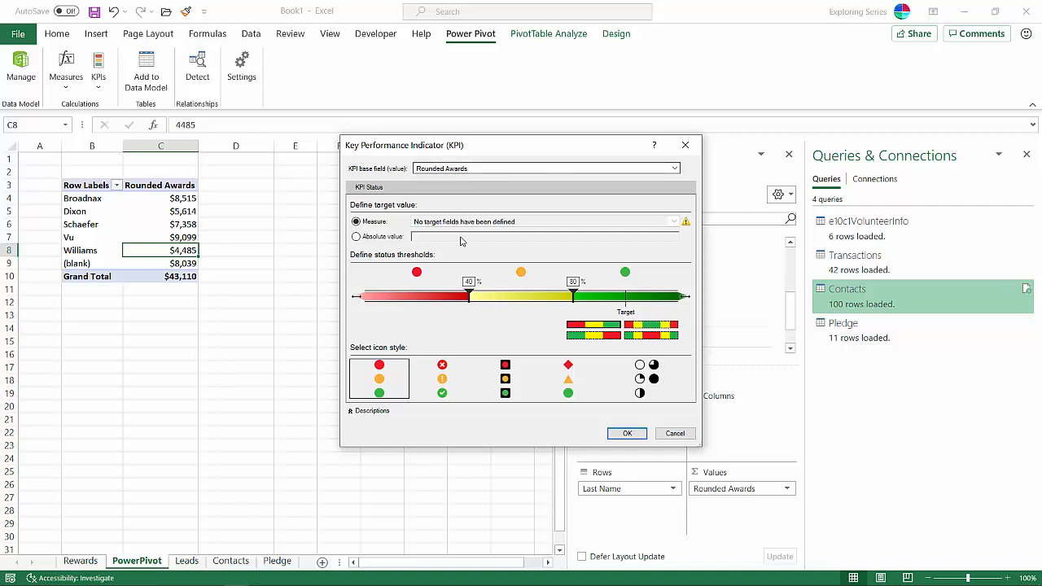
pyautogui.click(484, 168)
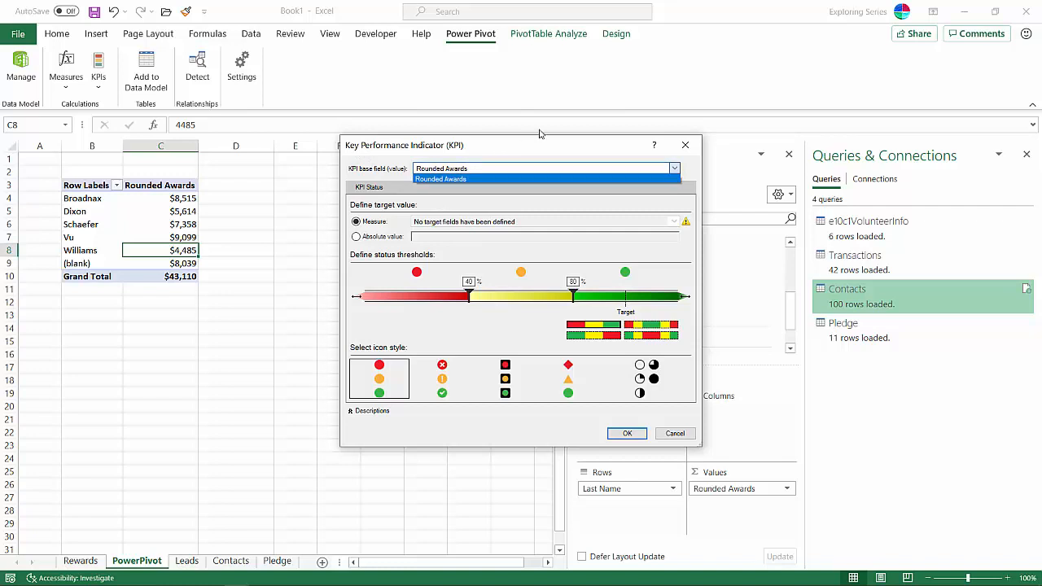
pyautogui.click(450, 180)
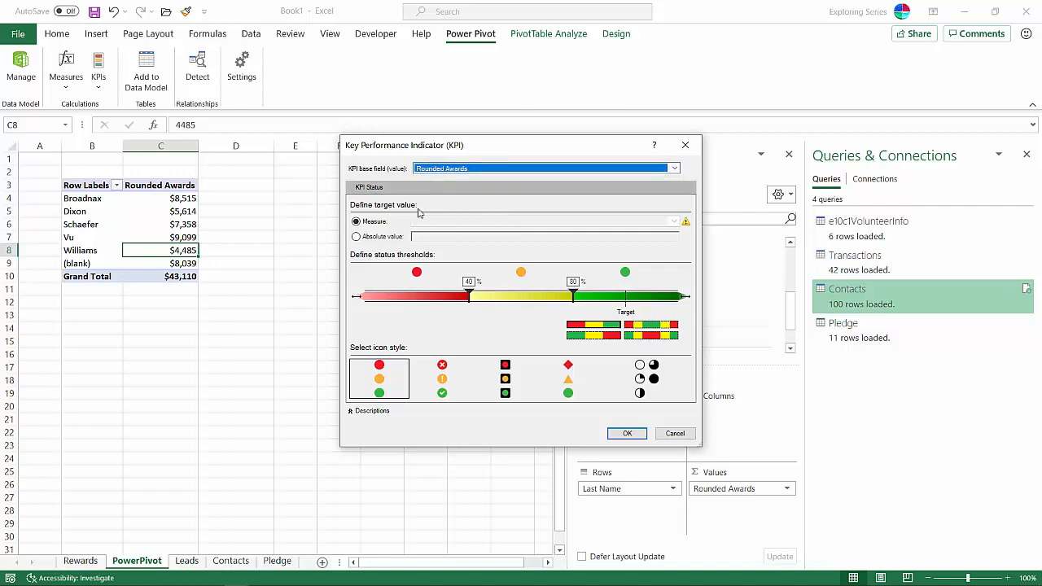
pyautogui.click(384, 238)
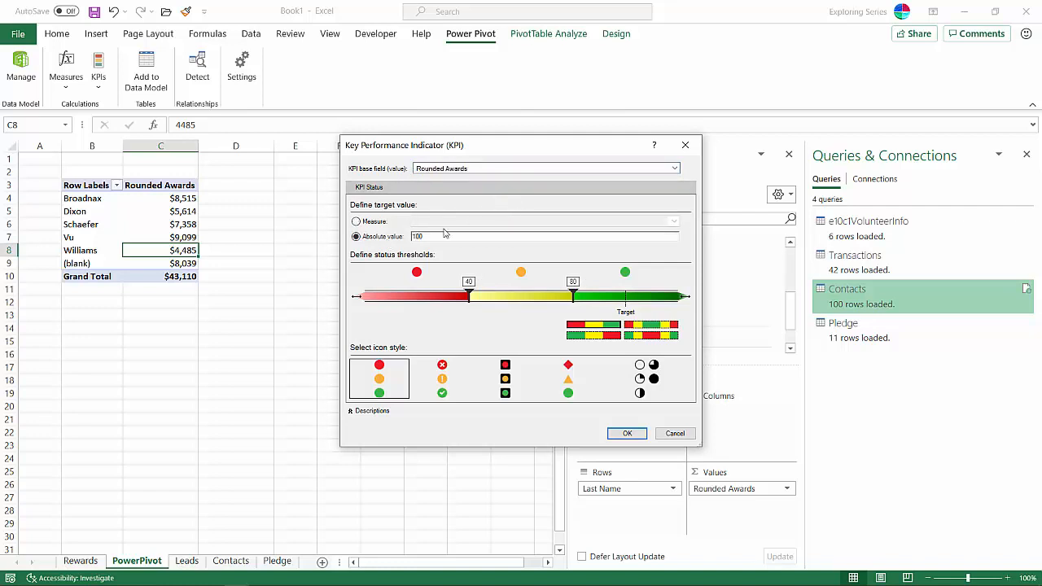
pyautogui.moveTo(356, 235); pyautogui.dragTo(333, 232)
pyautogui.write('100')
# Set the KPI's lower status threshold to 5000 and the upper one to 9000, and create the KPI.
pyautogui.click(547, 276)
pyautogui.doubleClick(572, 282)
pyautogui.write('9000')
pyautogui.click(467, 295)
pyautogui.moveTo(466, 295); pyautogui.dragTo(404, 296)
pyautogui.moveTo(401, 297); pyautogui.dragTo(432, 296)
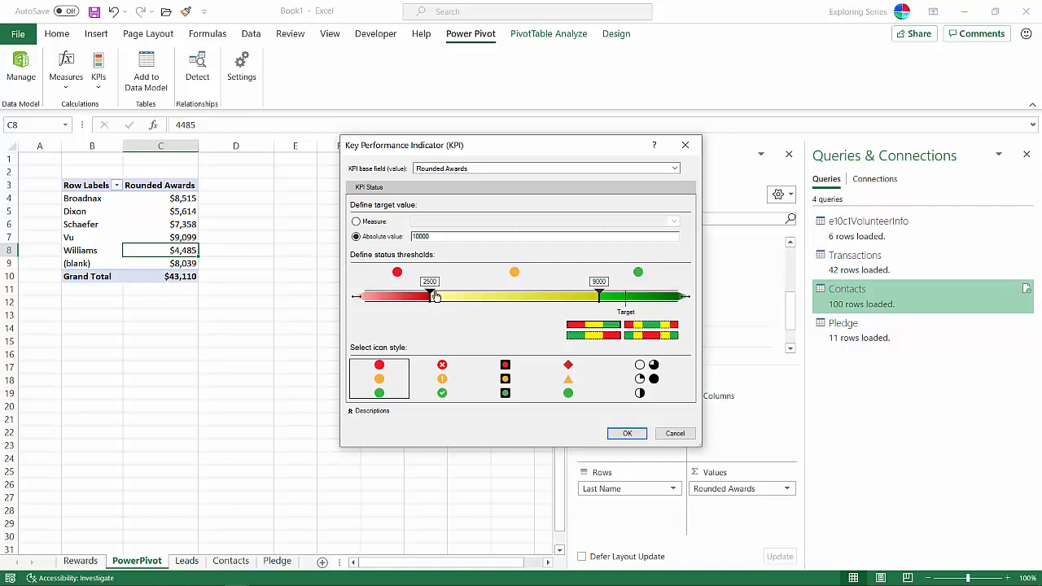
pyautogui.moveTo(432, 296); pyautogui.dragTo(496, 298)
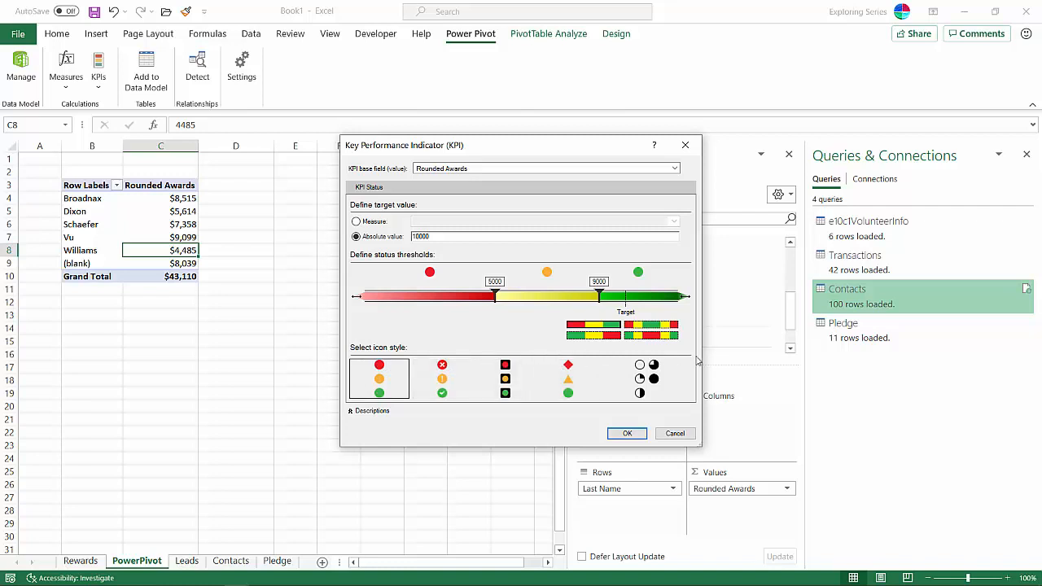
pyautogui.click(625, 434)
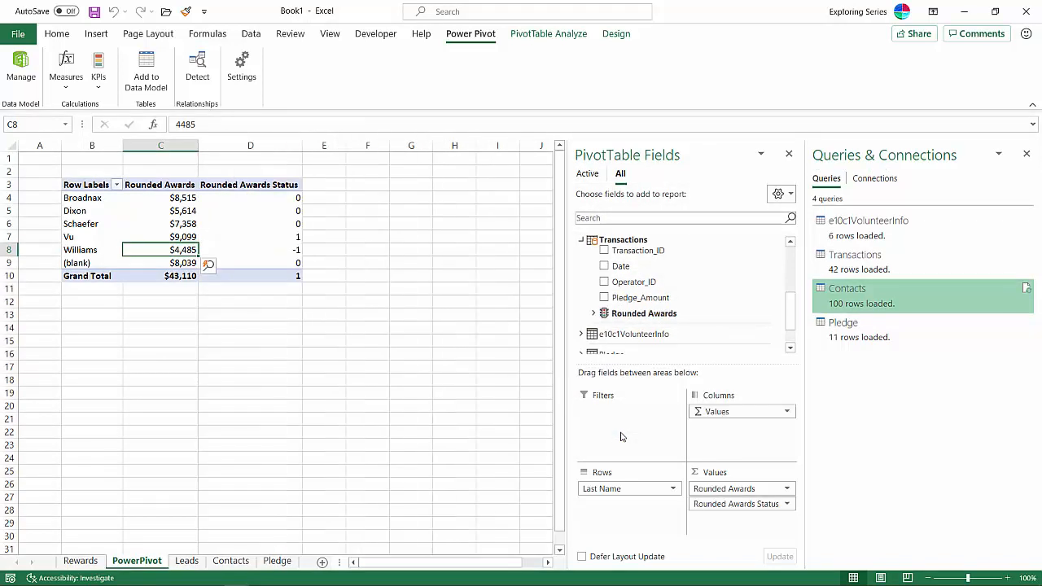
# Expand the Rounded Awards KPI in the field list, and remove and re-add its Value and Status fields to show status icons.
pyautogui.scroll(-1, 698, 281)
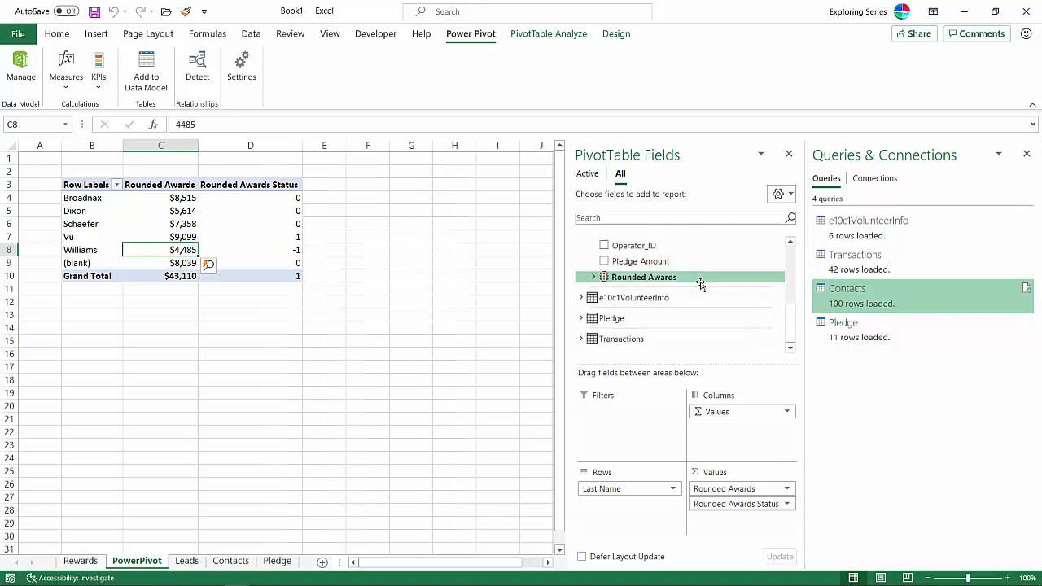
pyautogui.scroll(1, 606, 275)
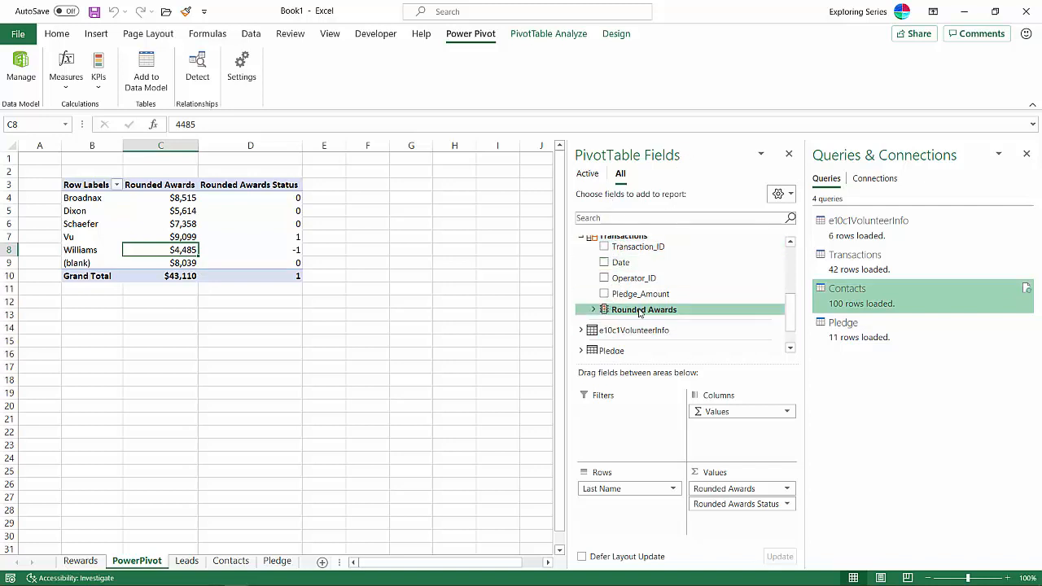
pyautogui.click(595, 309)
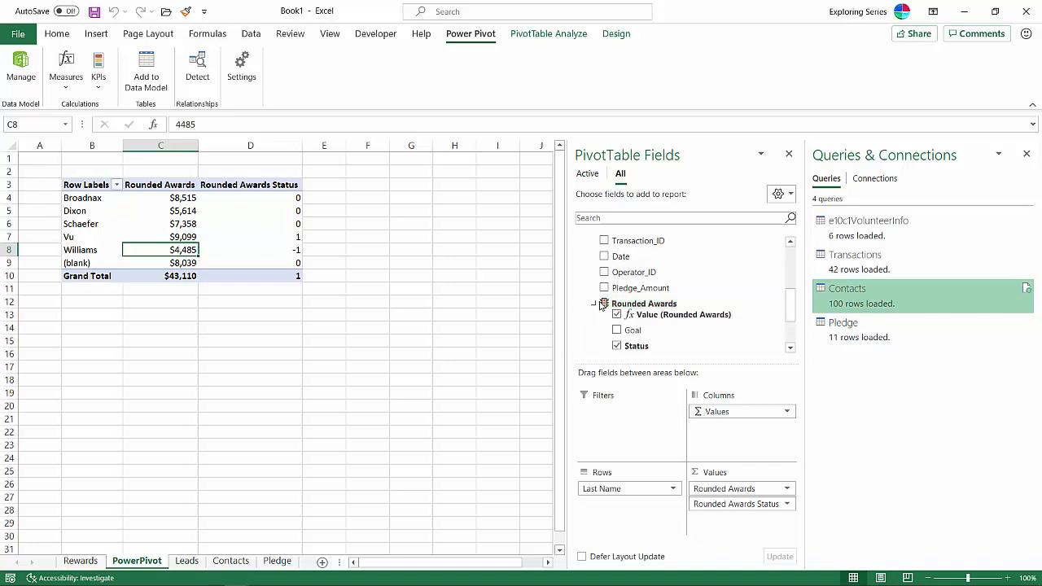
pyautogui.click(617, 314)
pyautogui.click(617, 314)
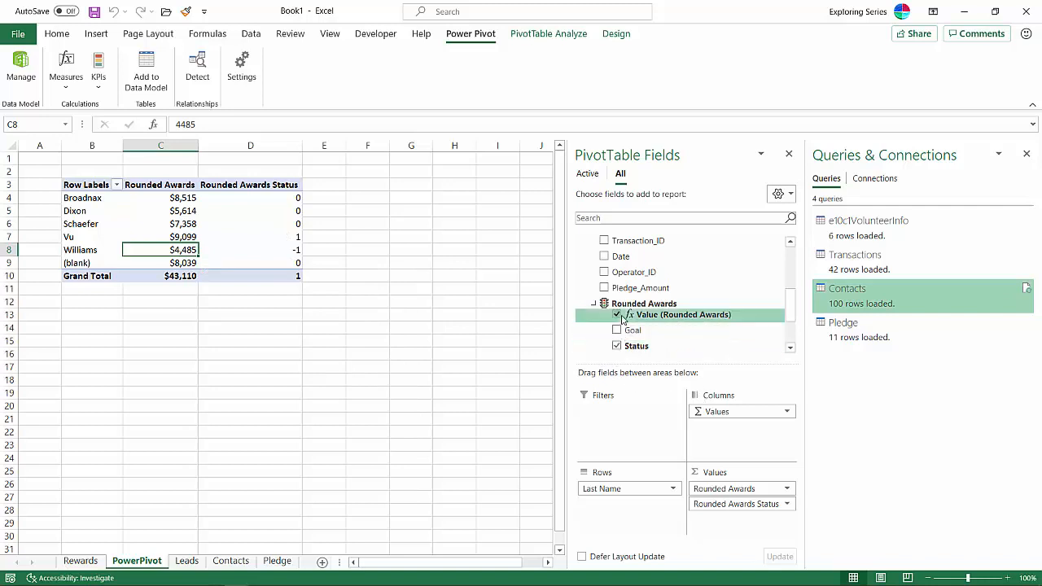
pyautogui.click(616, 346)
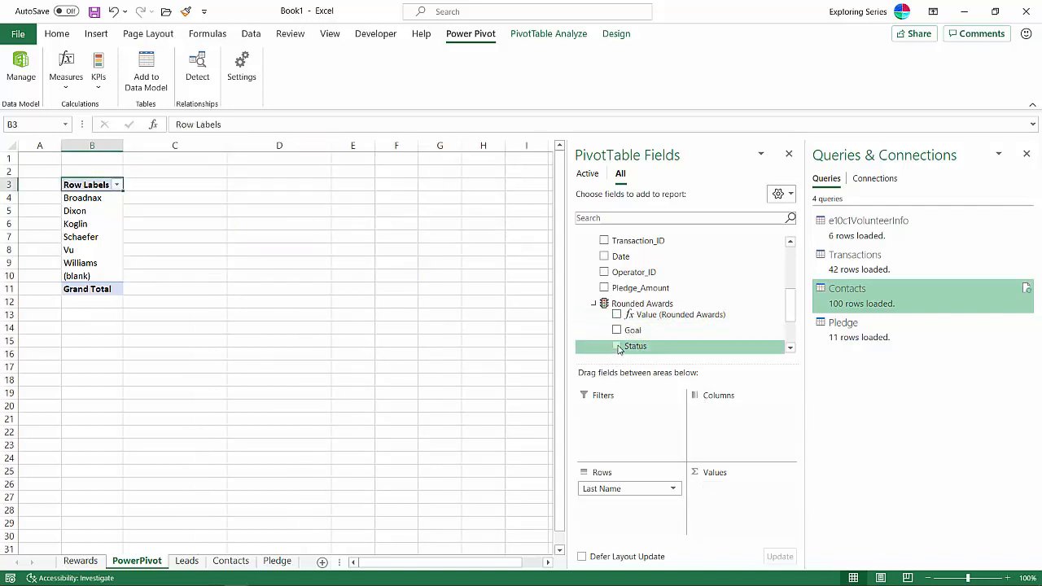
pyautogui.click(617, 315)
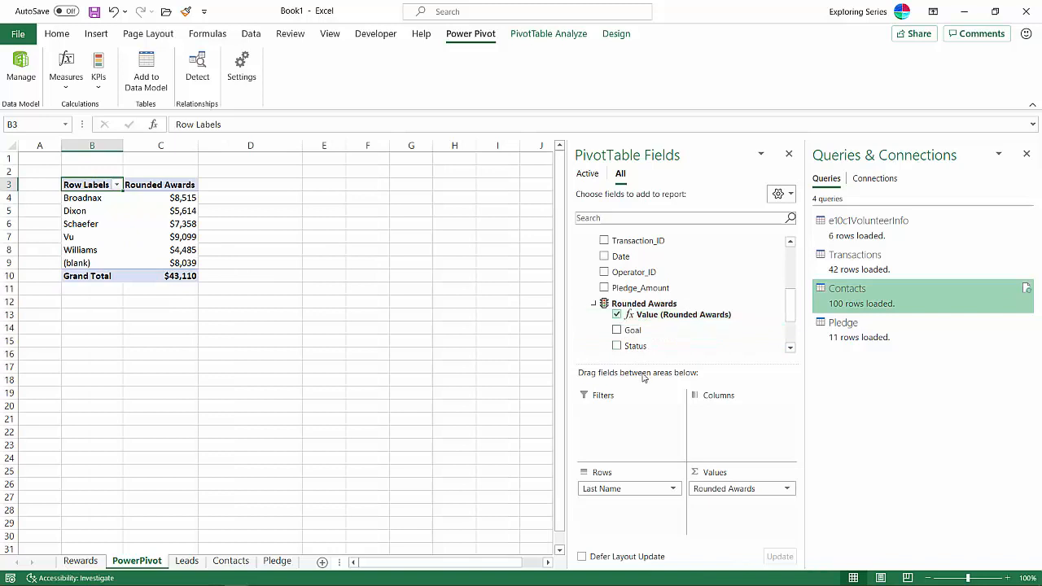
pyautogui.click(617, 347)
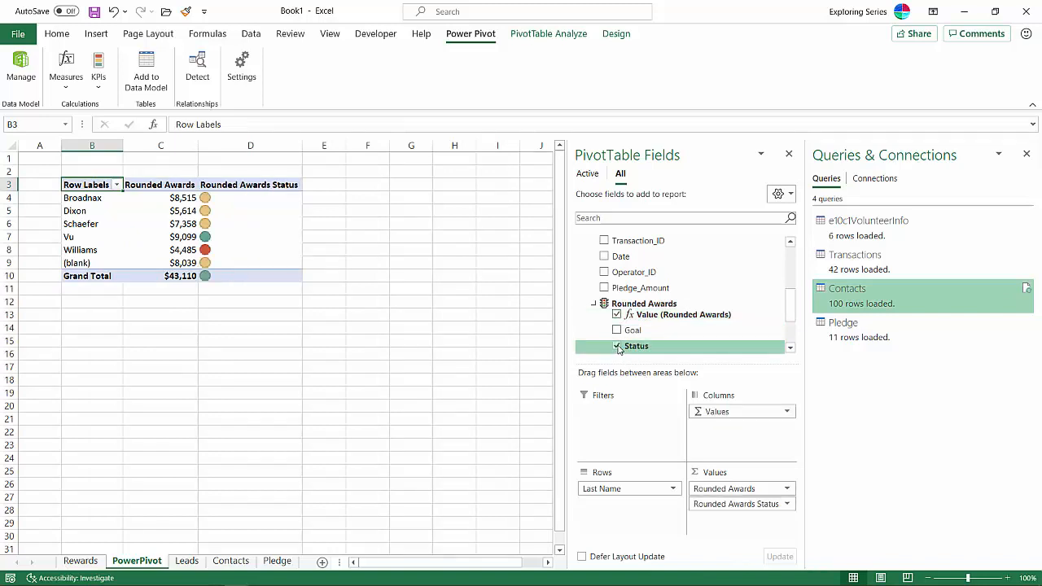